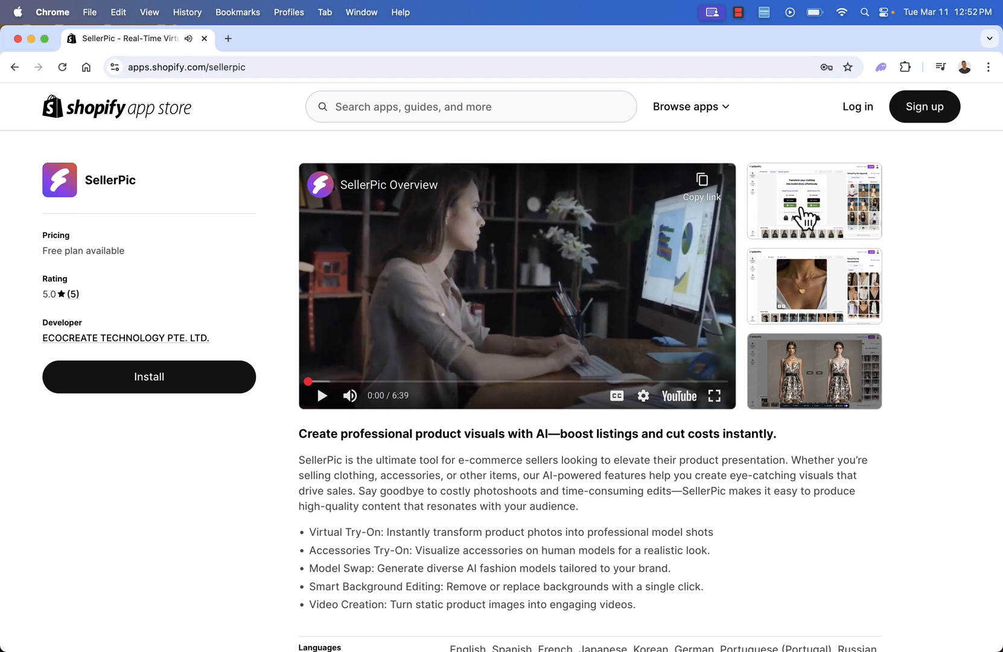
# Look through the SellerPic listing's screenshots of apparel try-on, accessories try-on and model swap, and close the gallery.
pyautogui.click(803, 222)
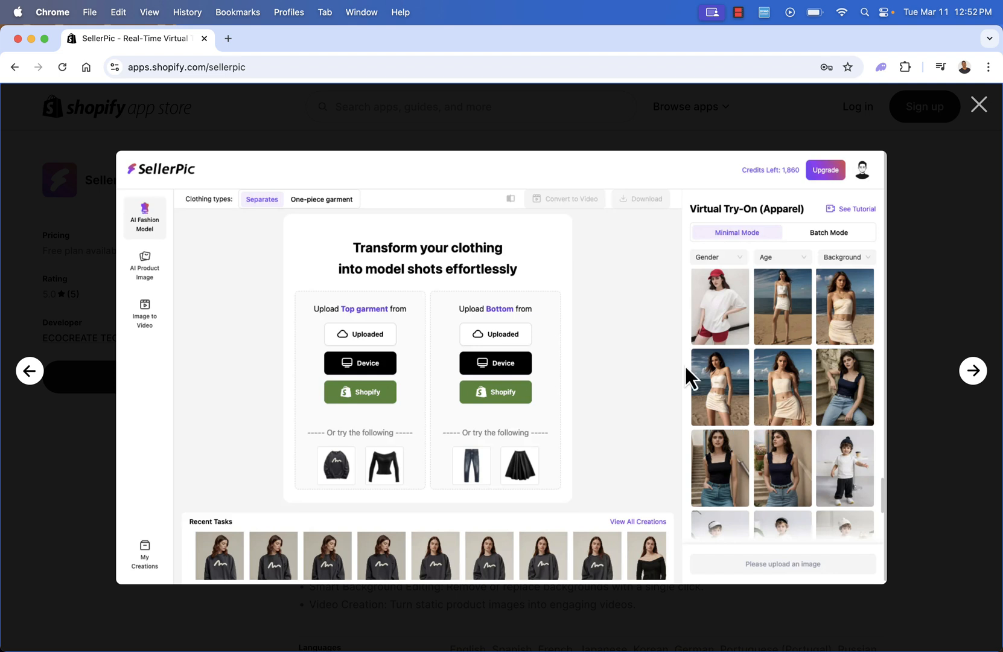
pyautogui.click(970, 380)
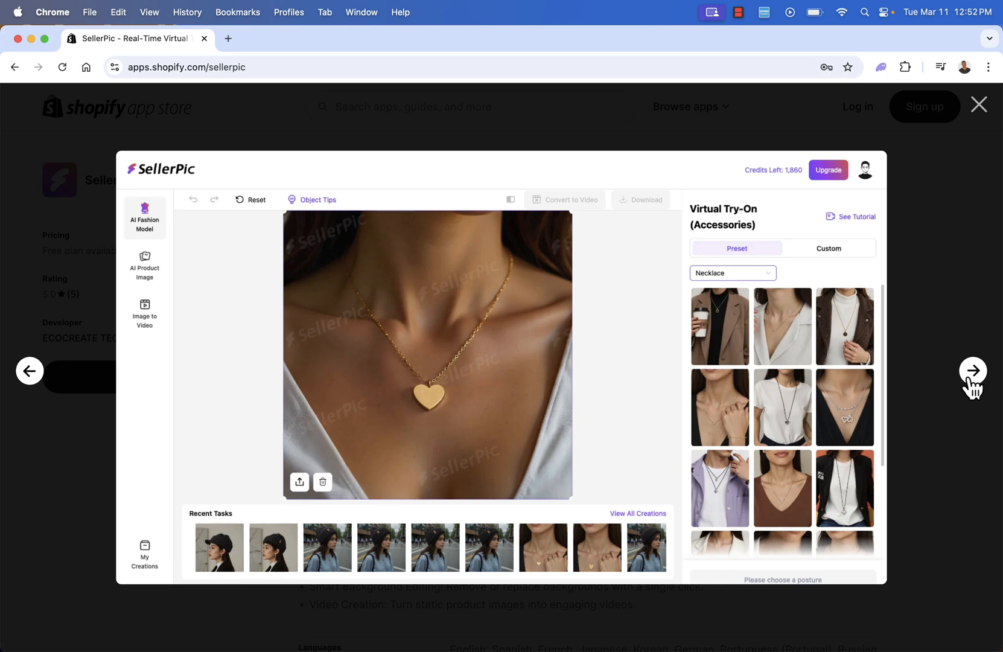
pyautogui.click(972, 381)
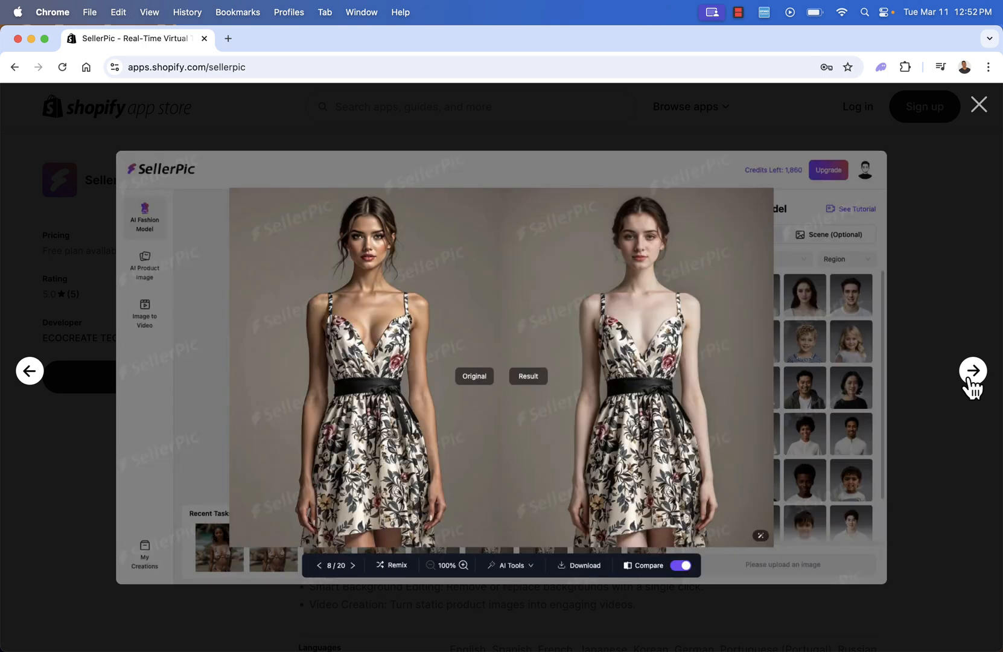
pyautogui.click(972, 380)
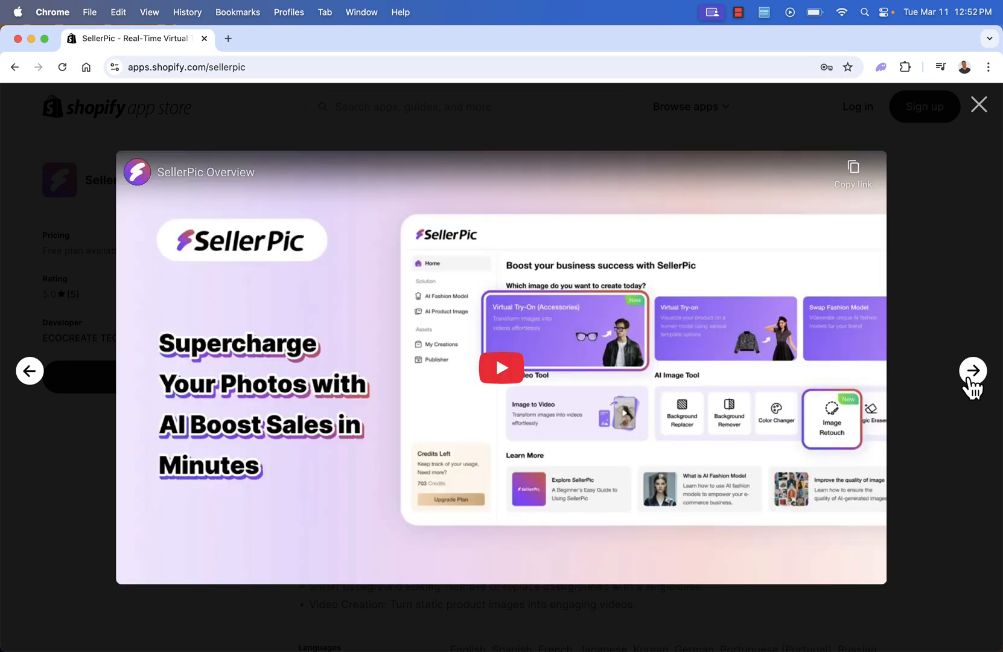
pyautogui.click(978, 109)
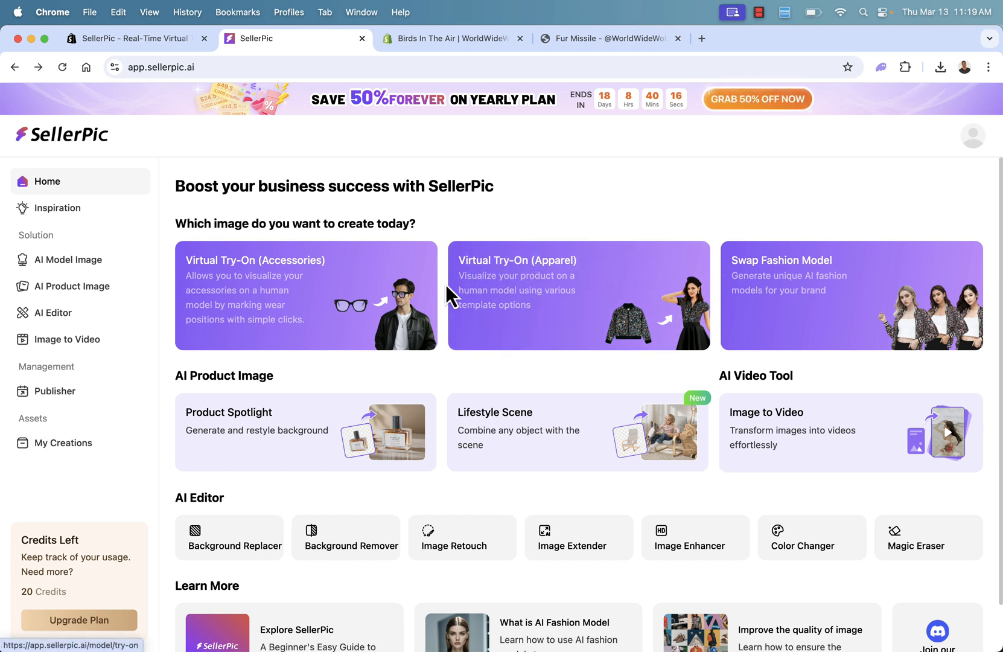
# Open the Virtual Try-On (Apparel) tool from the AI model image section and dismiss its tutorial video.
pyautogui.scroll(-2, 438, 313)
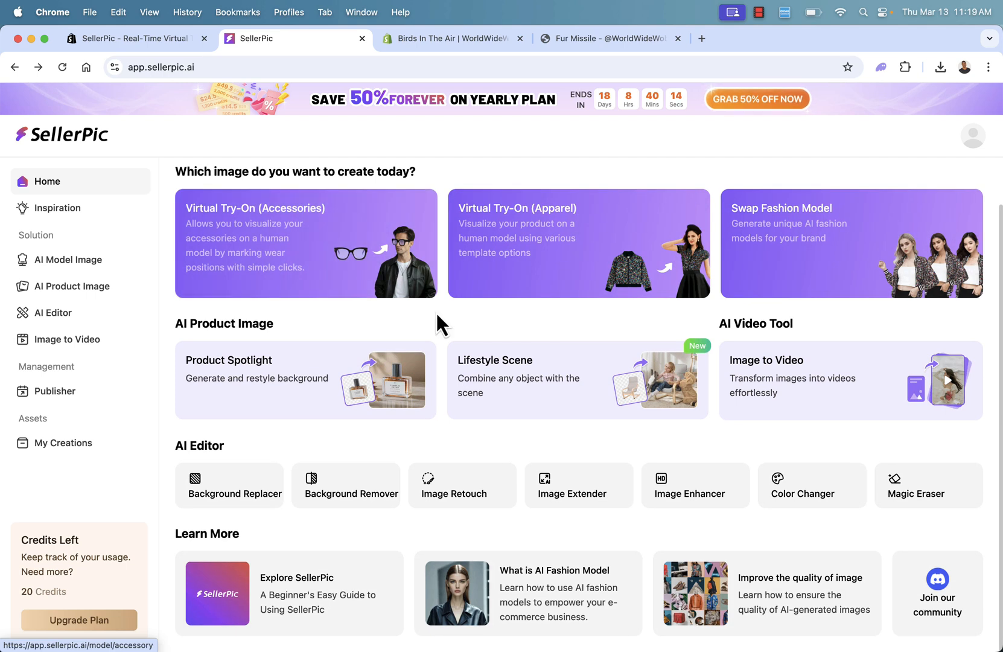
pyautogui.scroll(2, 298, 421)
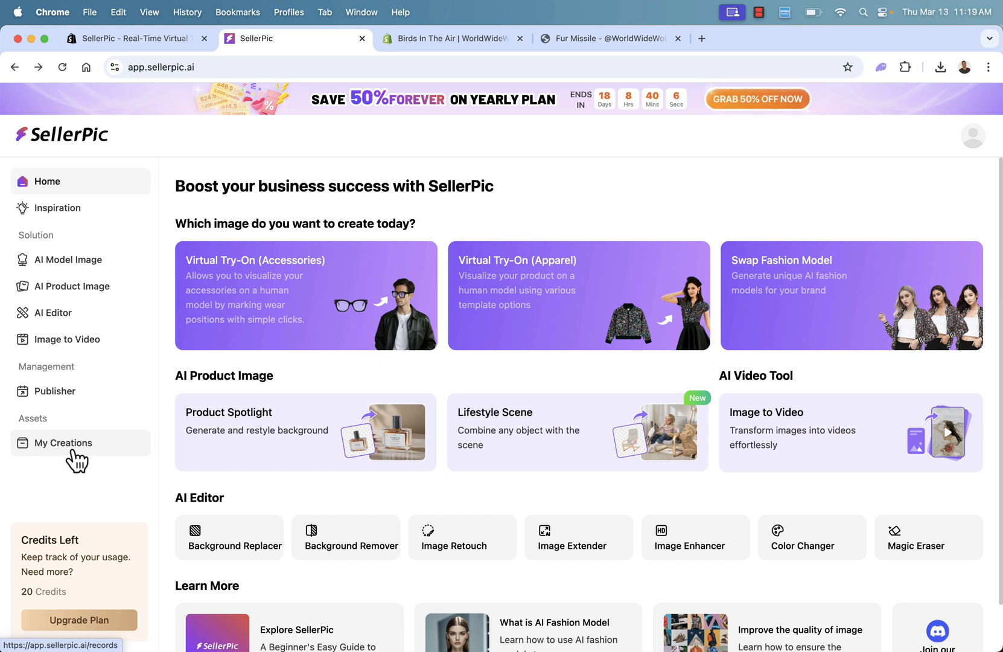
pyautogui.click(60, 268)
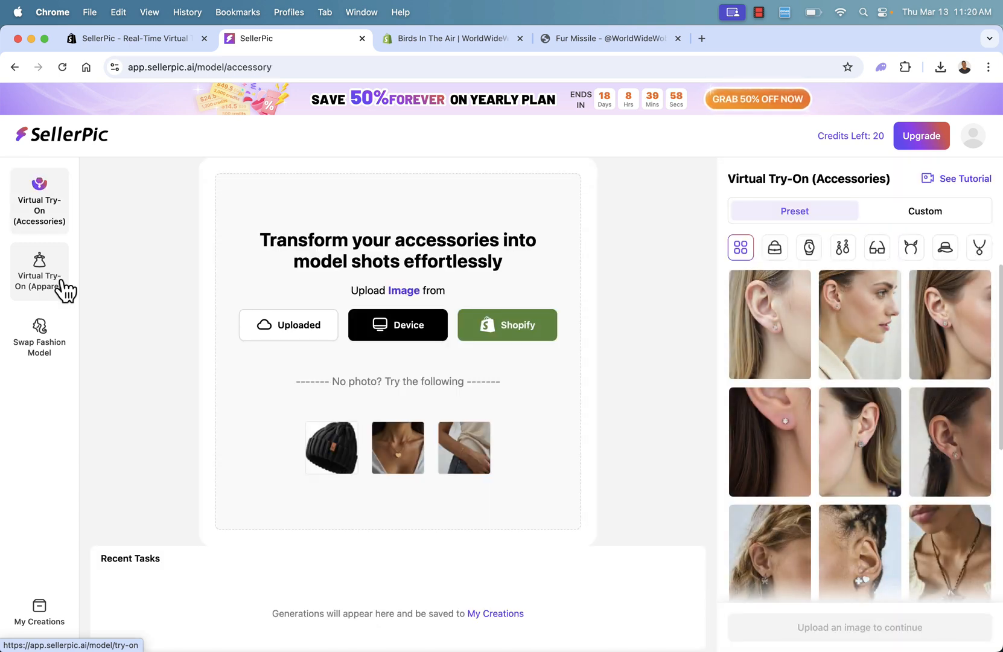
pyautogui.click(64, 290)
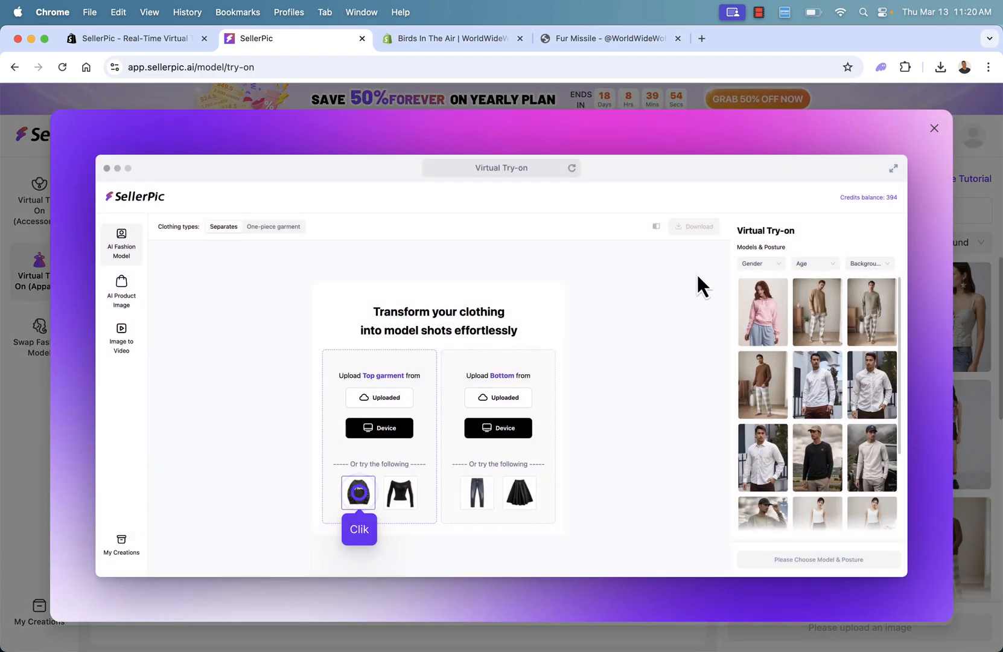
pyautogui.click(935, 130)
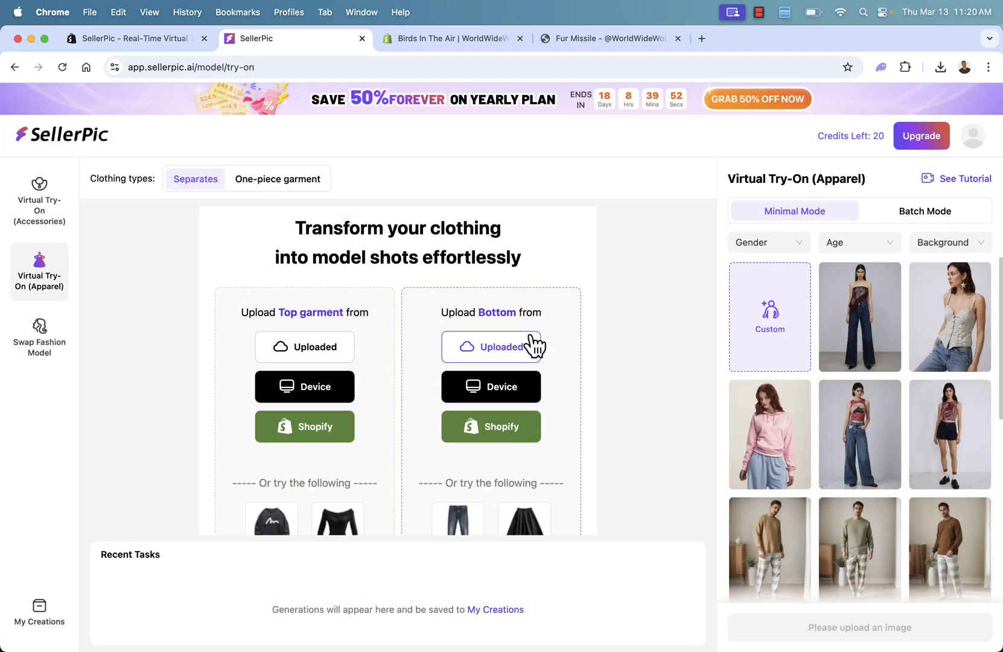
# Load the sample black beanie in Virtual Try-On (Accessories) and return to Virtual Try-On (Apparel).
pyautogui.click(62, 211)
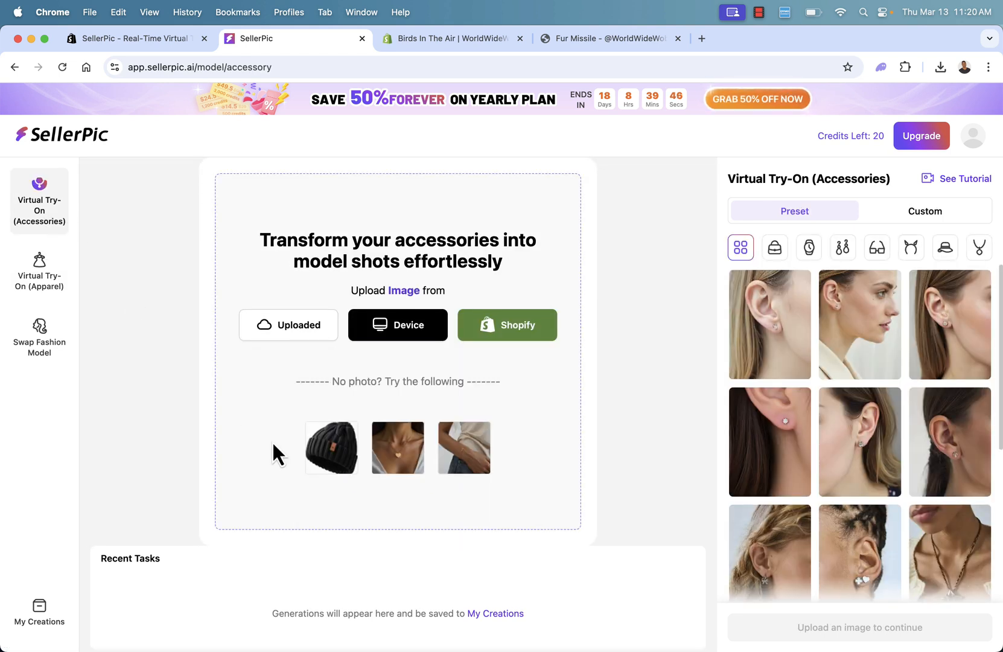
pyautogui.click(318, 468)
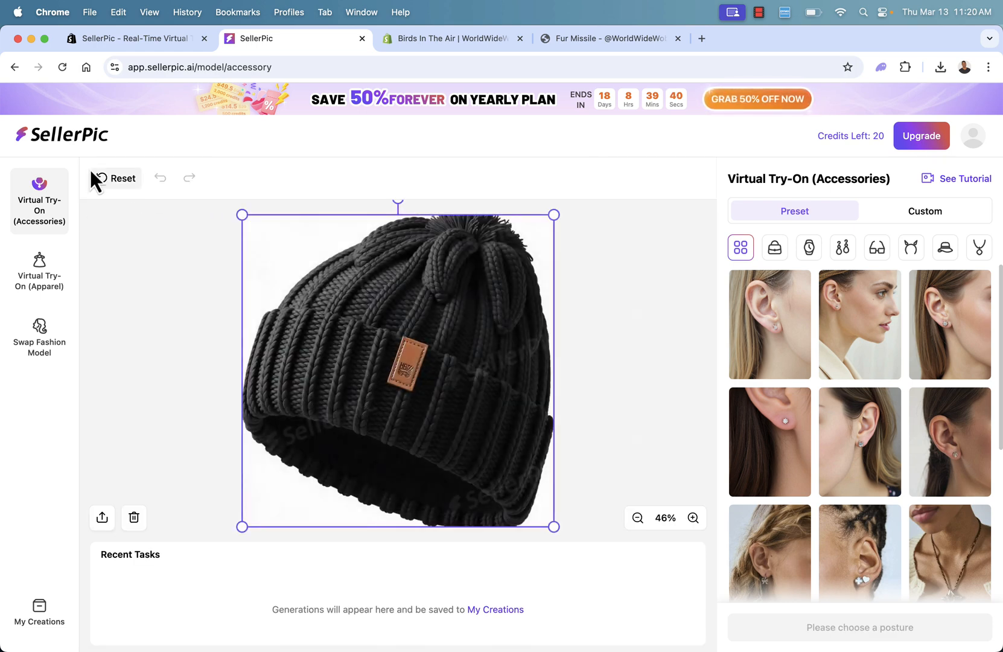
pyautogui.click(41, 281)
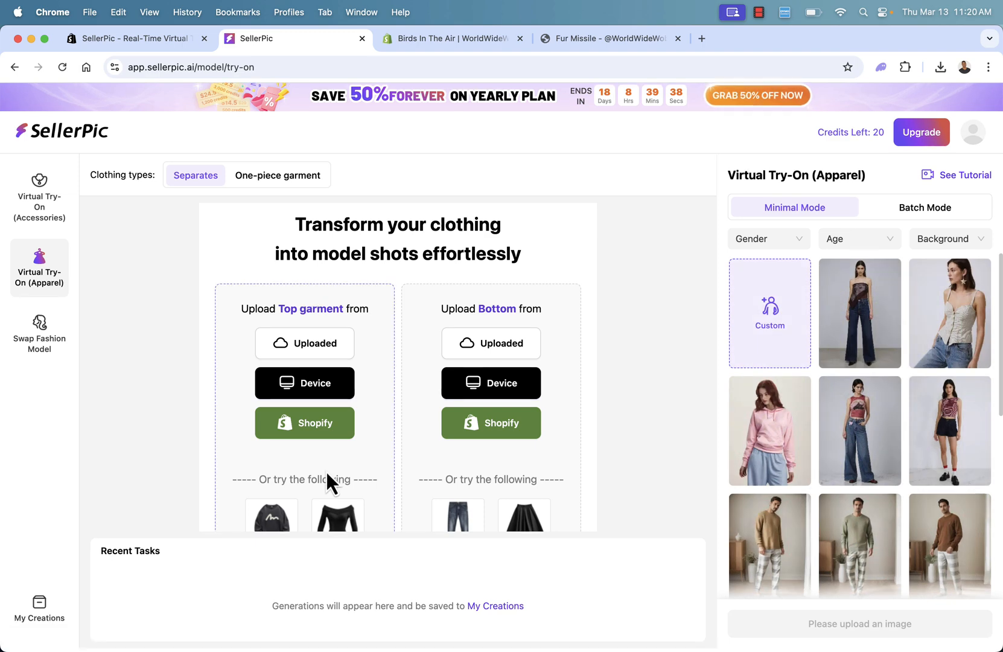
# Switch to the Birds In The Air store and examine the Fur Missile product page's T-shirt and hoodie images.
pyautogui.click(583, 44)
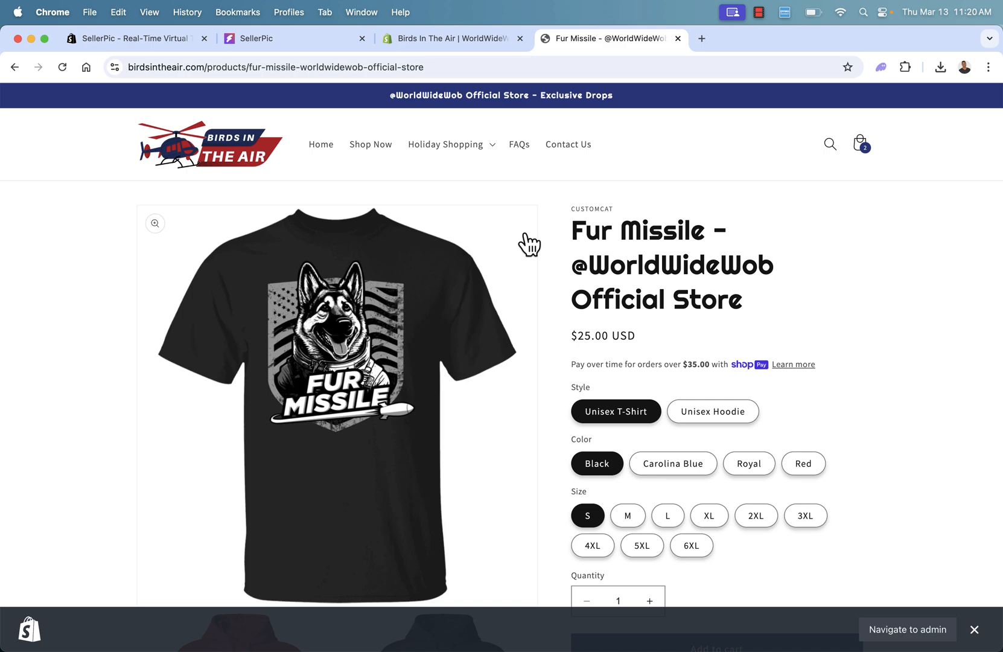
pyautogui.scroll(-4, 529, 245)
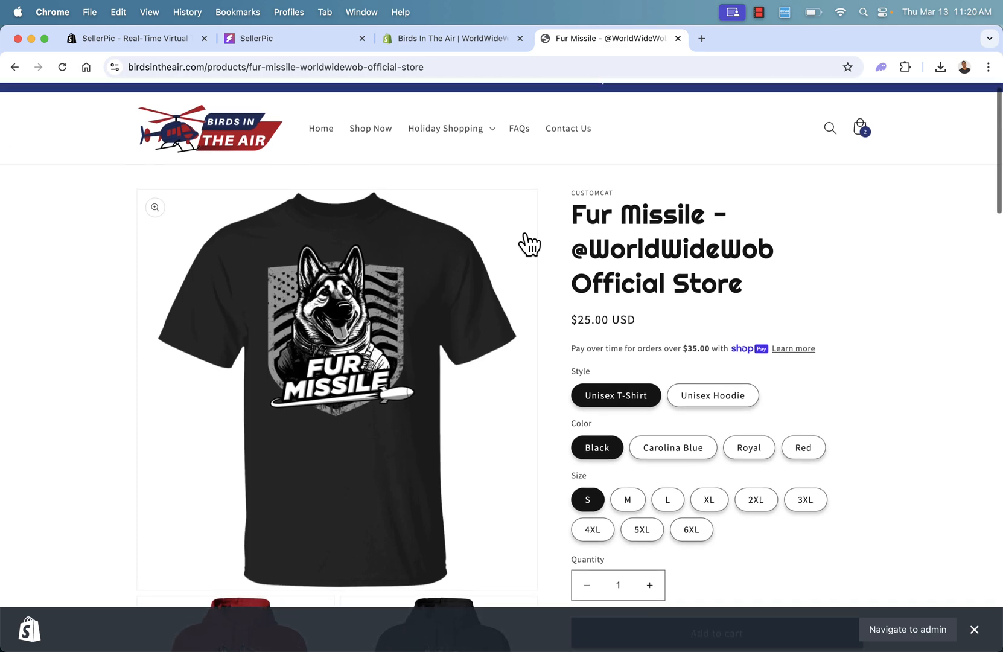
pyautogui.scroll(-8, 528, 245)
pyautogui.scroll(10, 528, 244)
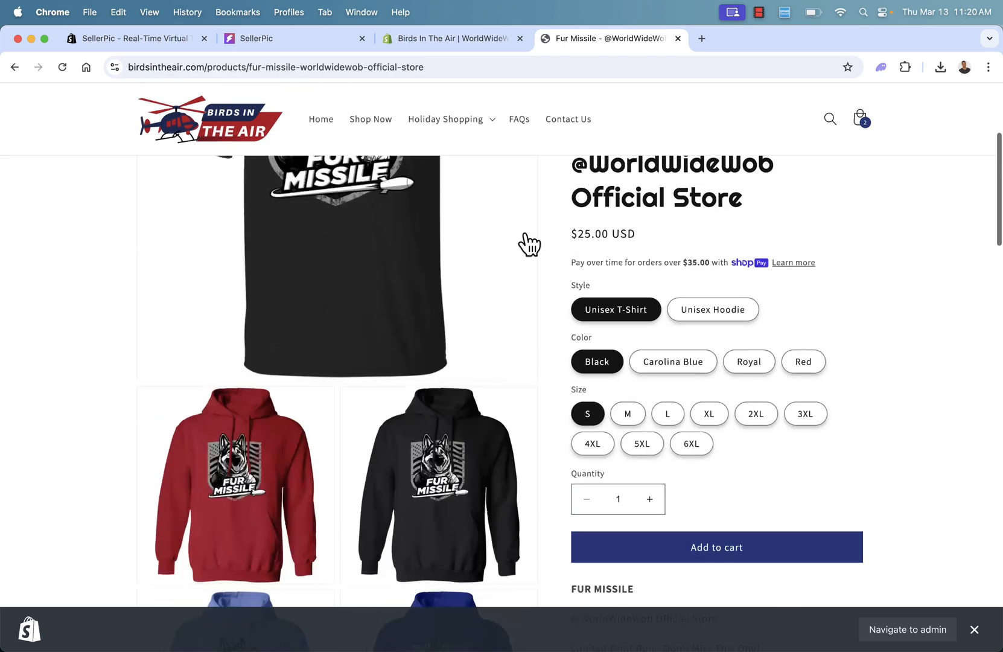
pyautogui.scroll(3, 384, 342)
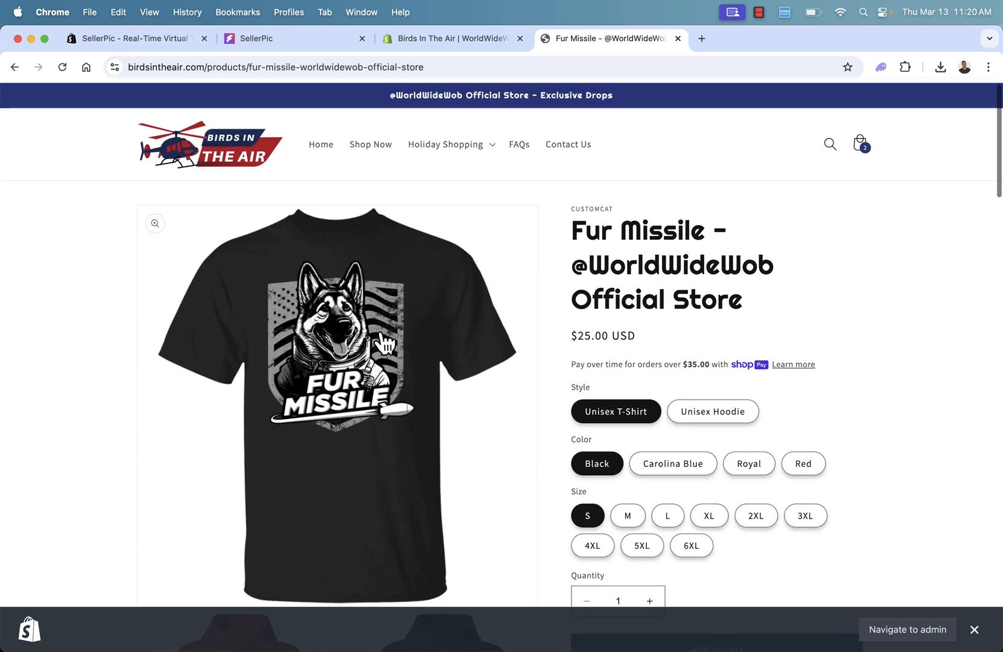
pyautogui.scroll(-1, 385, 343)
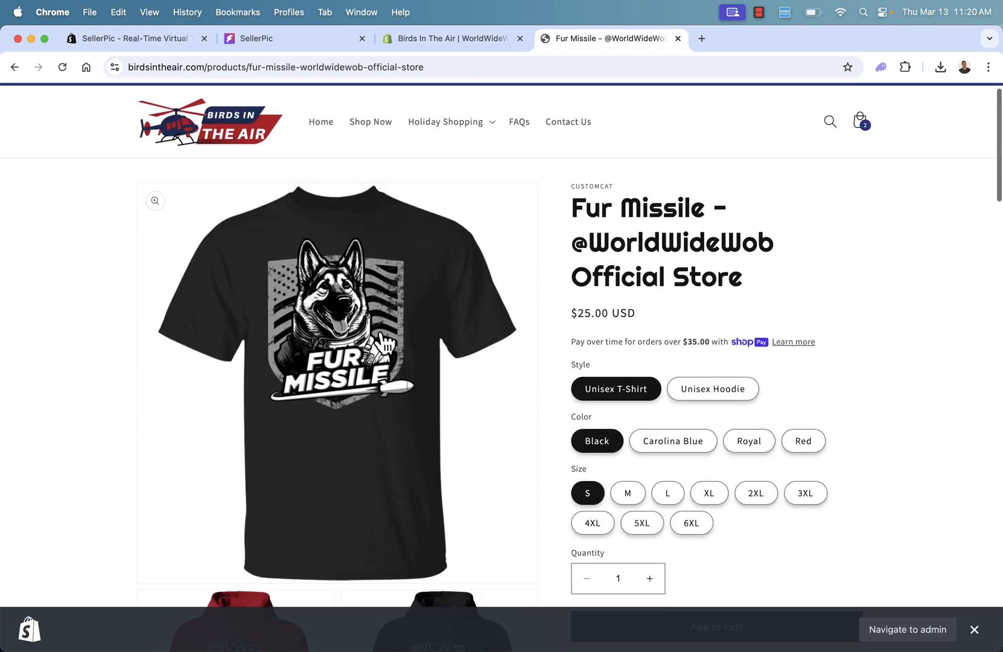
# Switch back to SellerPic, search the Shopify products for "fur missile" and load the black Fur Missile hoodie image as the top garment.
pyautogui.click(324, 39)
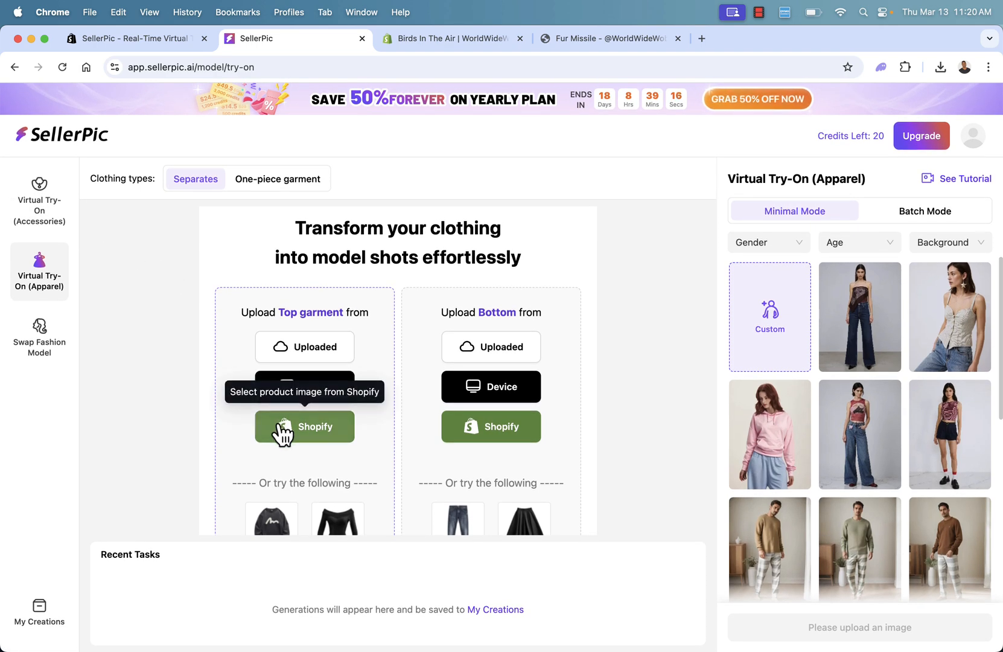
pyautogui.click(280, 424)
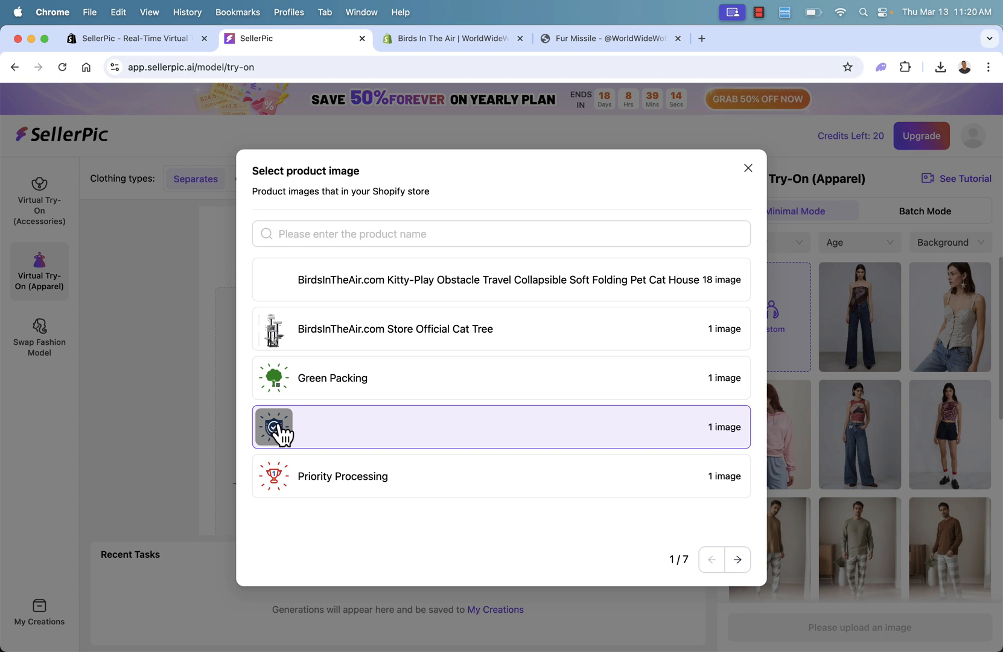
pyautogui.click(404, 234)
pyautogui.write('fur mis')
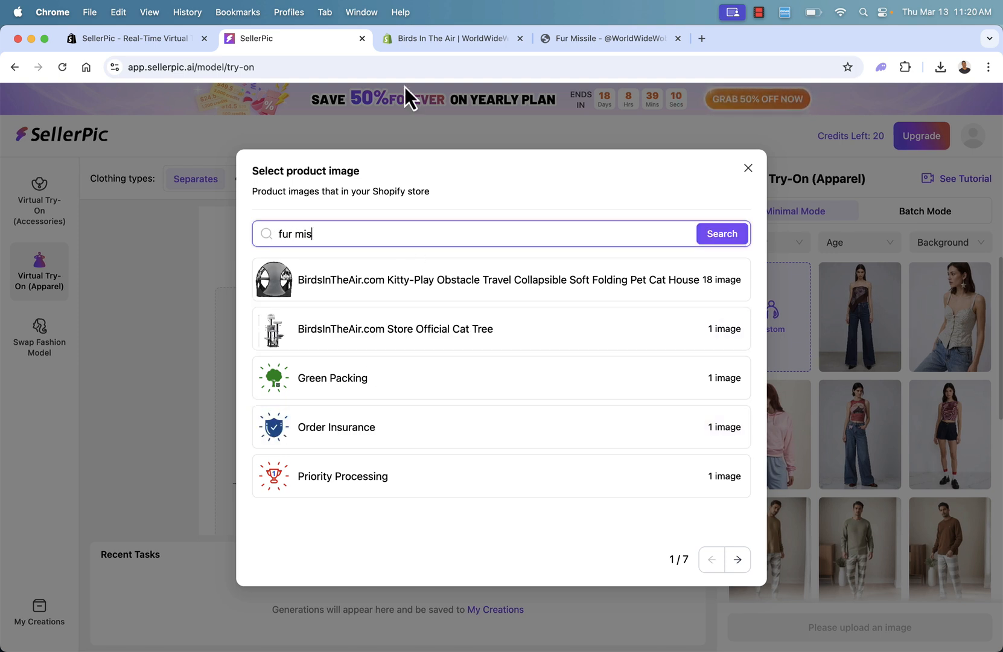
pyautogui.write('sile')
pyautogui.press('Return')
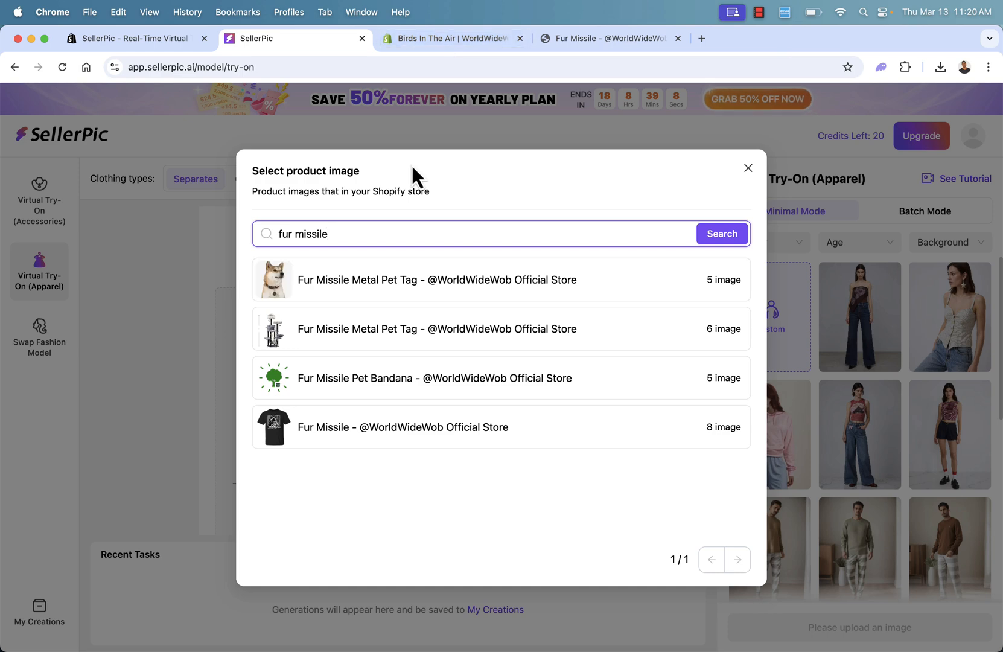
pyautogui.click(370, 445)
pyautogui.click(370, 445)
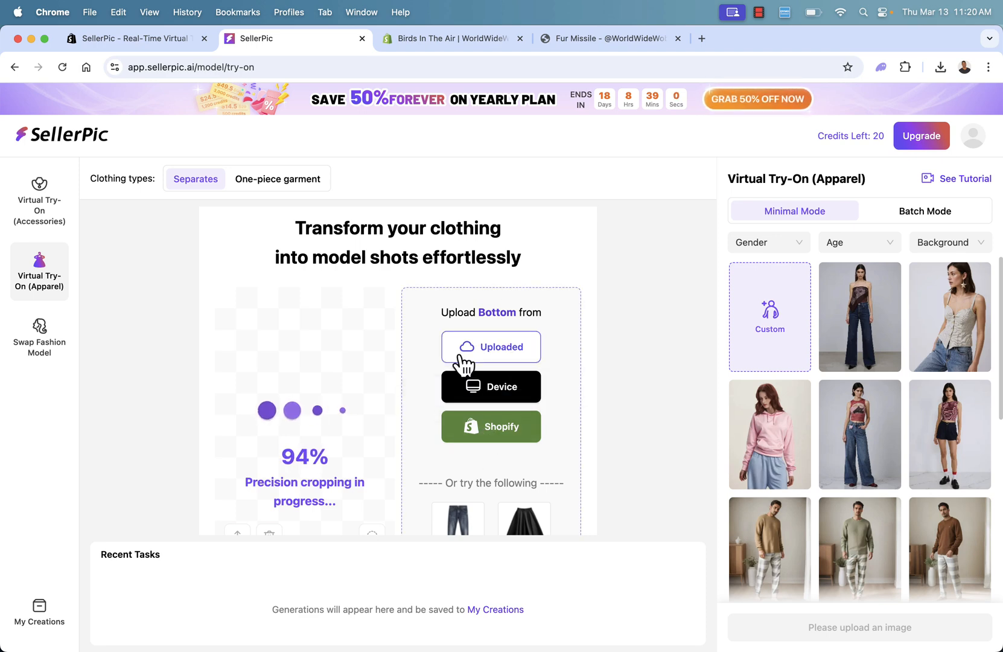
# Check the Fur Missile T-shirt image in the store again and return to SellerPic.
pyautogui.click(88, 38)
pyautogui.click(247, 42)
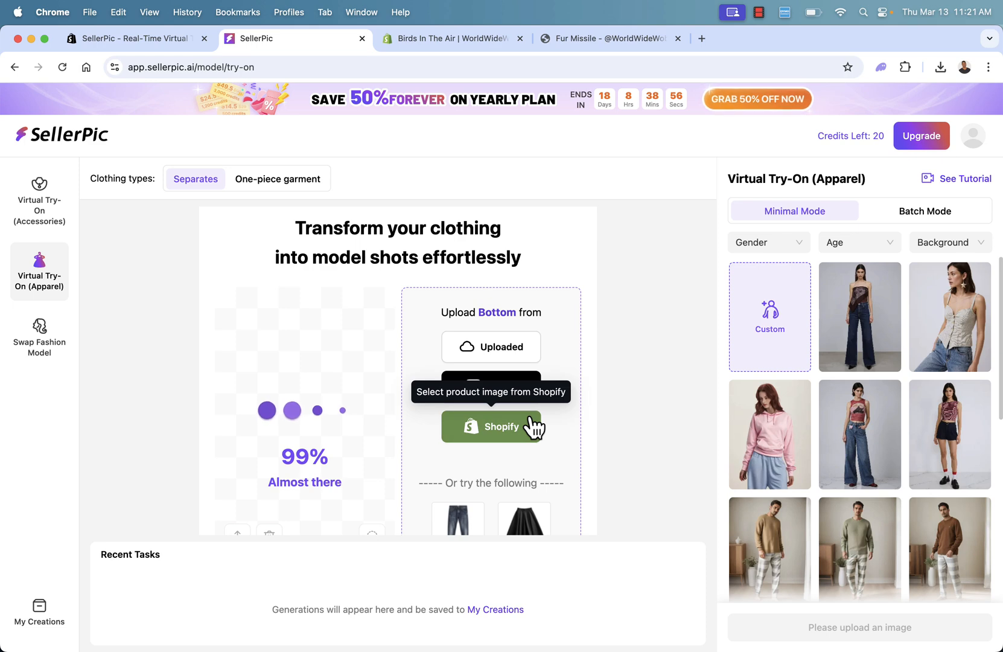
pyautogui.click(601, 40)
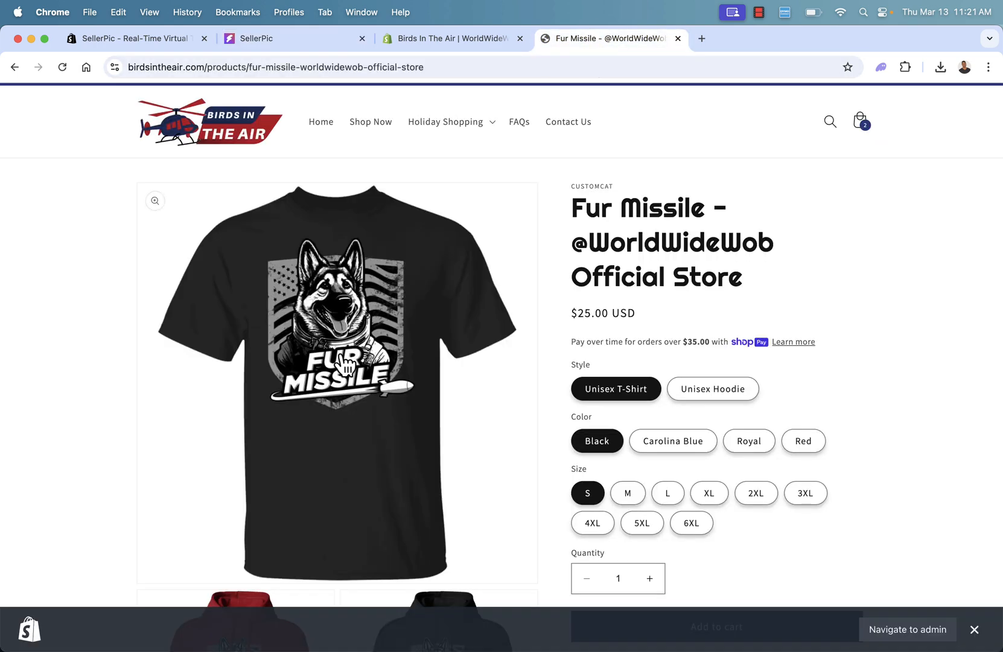
pyautogui.click(298, 38)
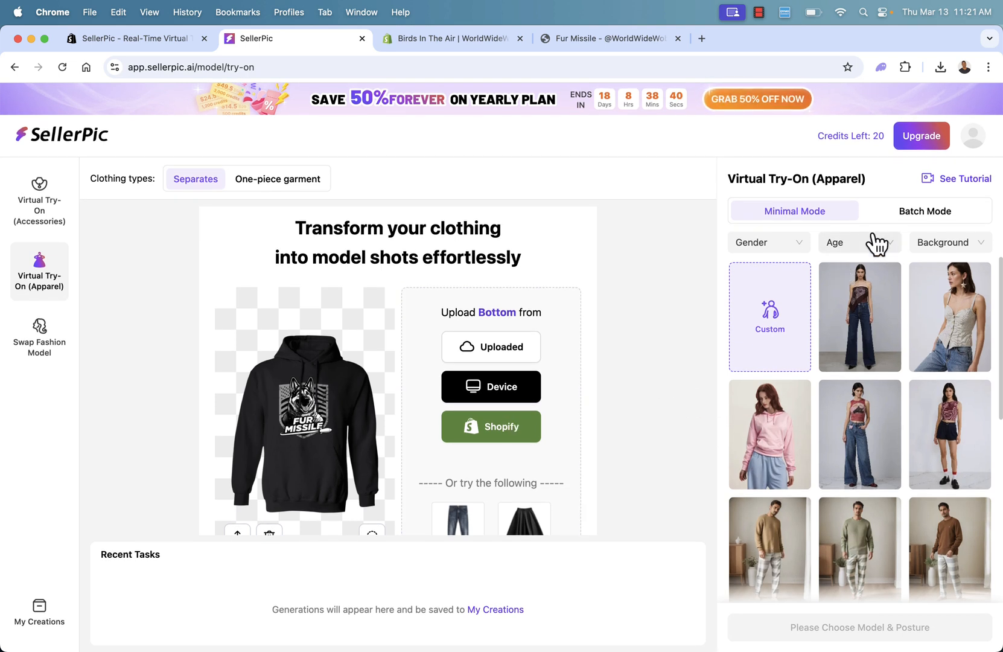
# Filter the try-on models to Male, Adults and an Outdoor background.
pyautogui.click(771, 244)
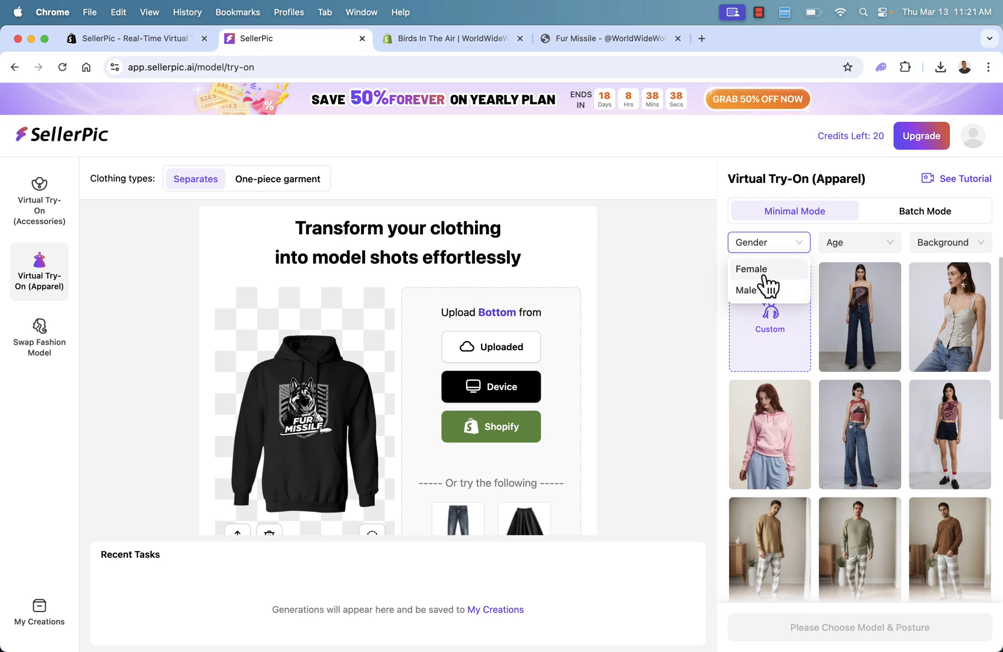
pyautogui.click(759, 291)
pyautogui.click(870, 248)
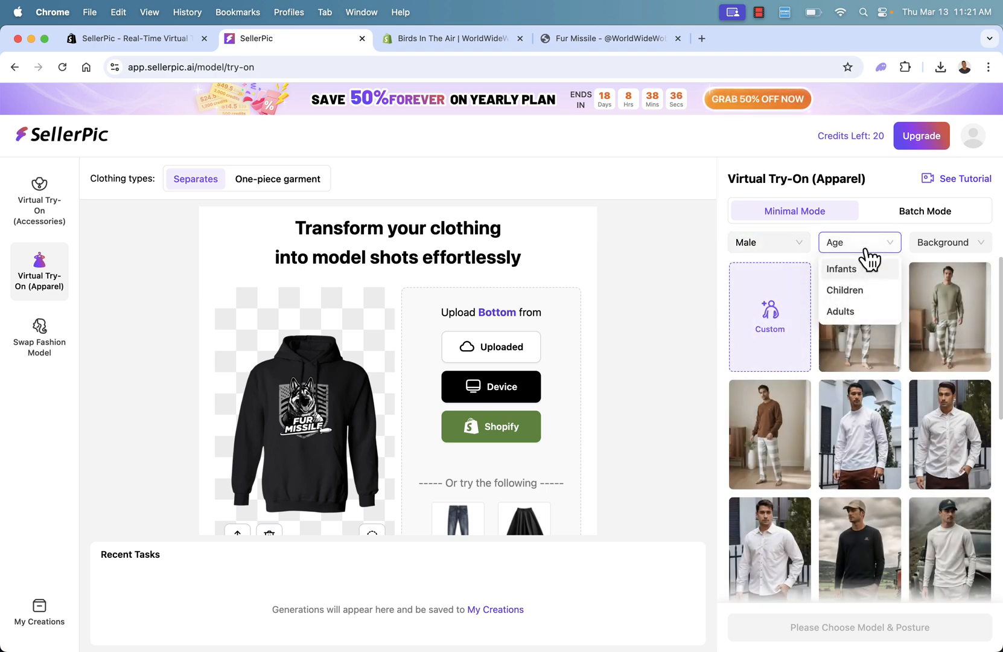
pyautogui.click(851, 312)
pyautogui.click(943, 252)
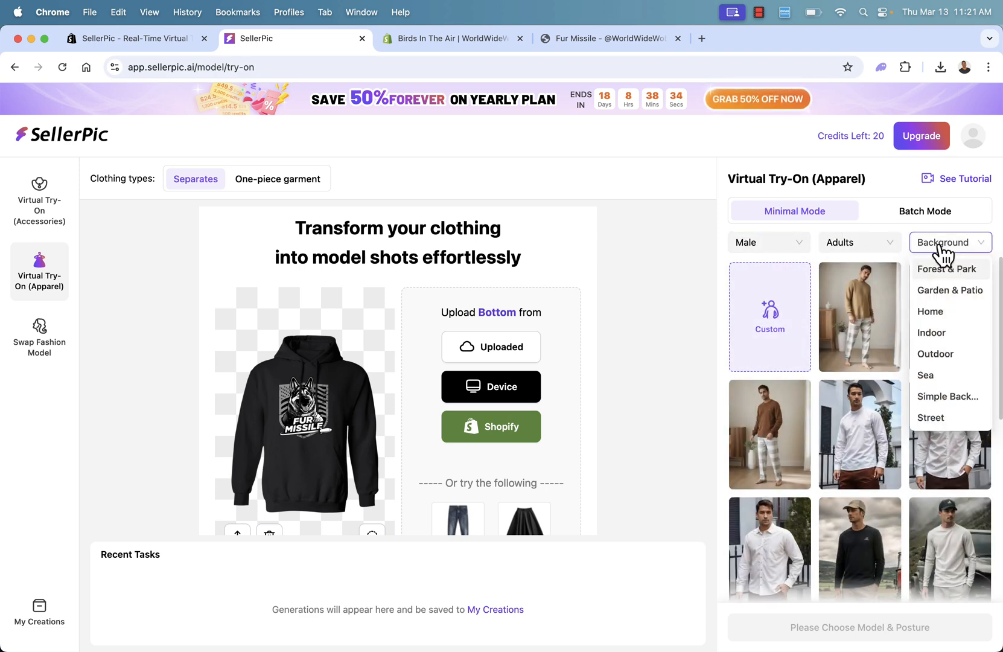
pyautogui.click(931, 314)
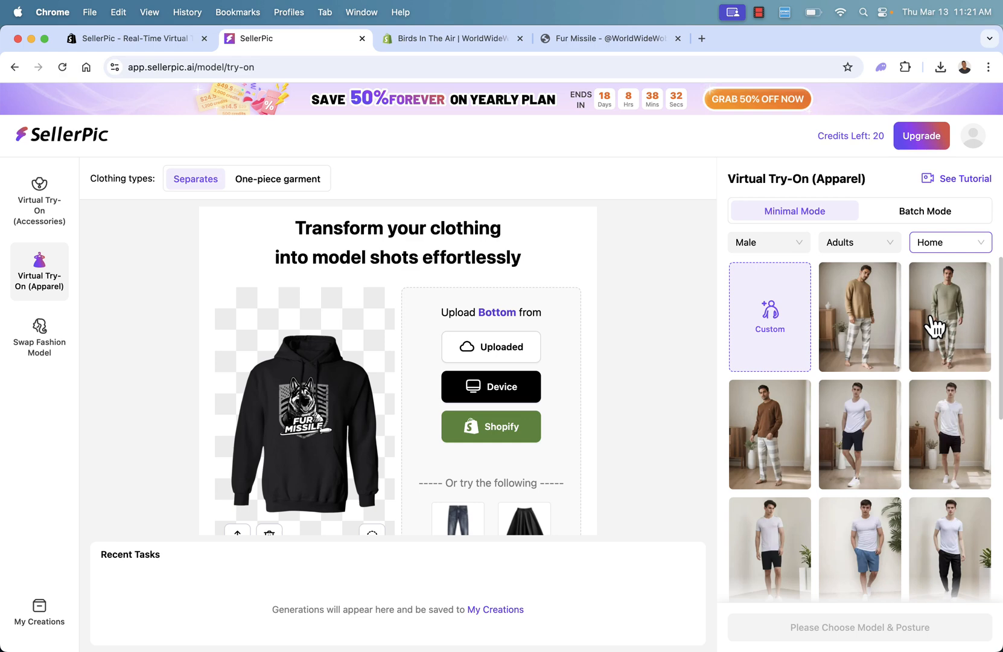
pyautogui.click(944, 248)
pyautogui.click(936, 353)
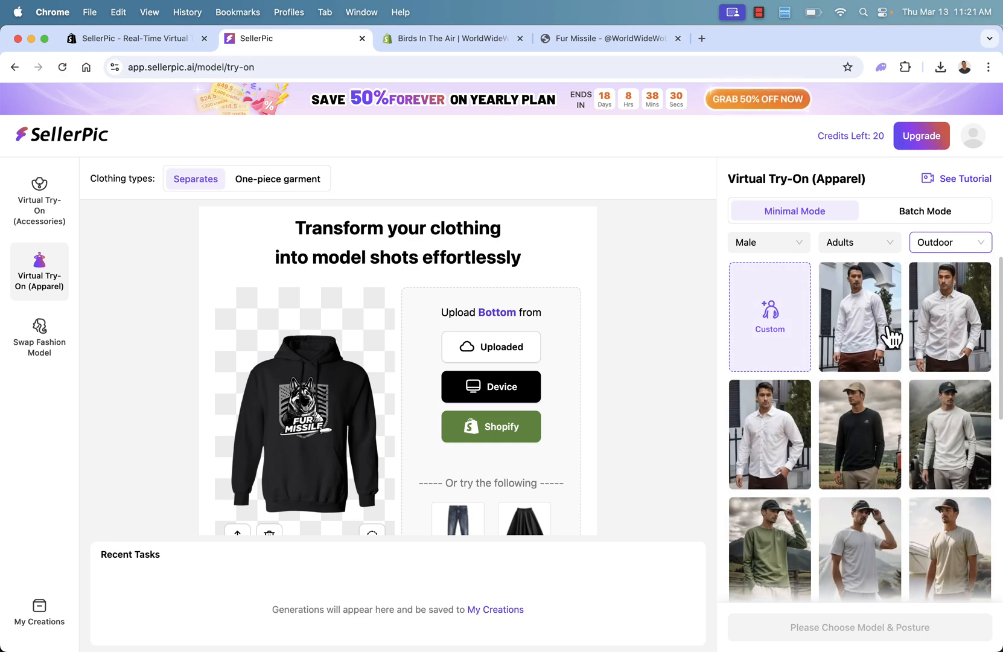
pyautogui.scroll(-2, 840, 440)
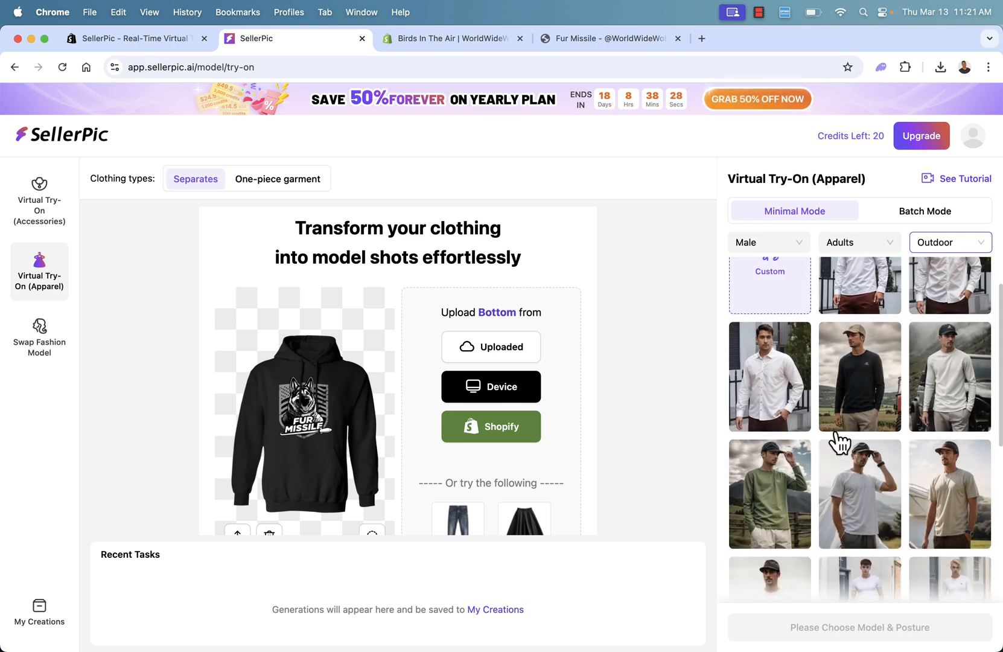
pyautogui.click(776, 508)
pyautogui.click(771, 413)
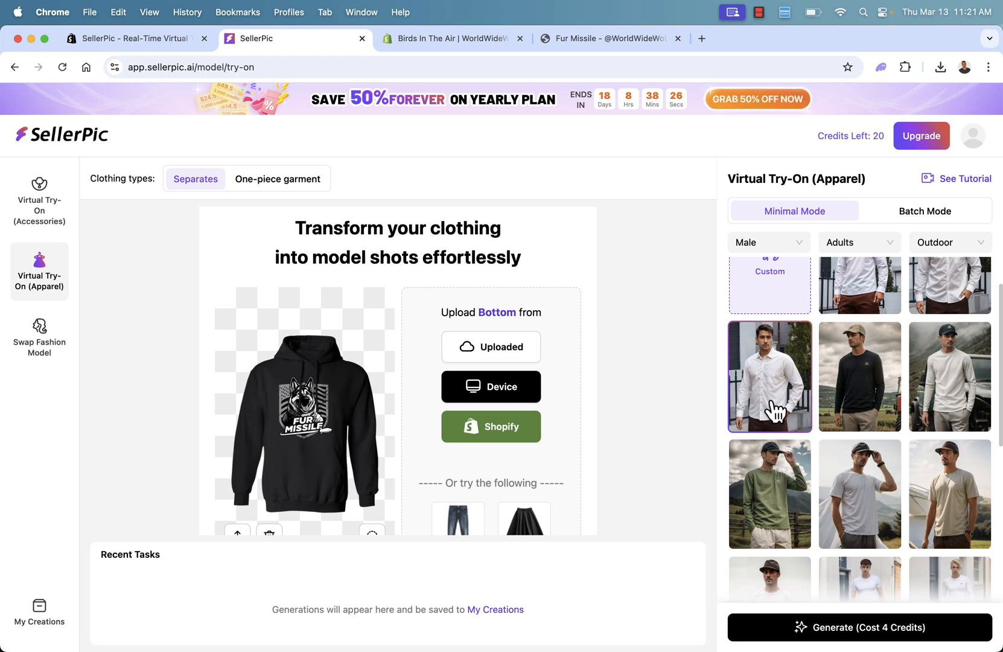
pyautogui.scroll(2, 845, 399)
pyautogui.click(862, 356)
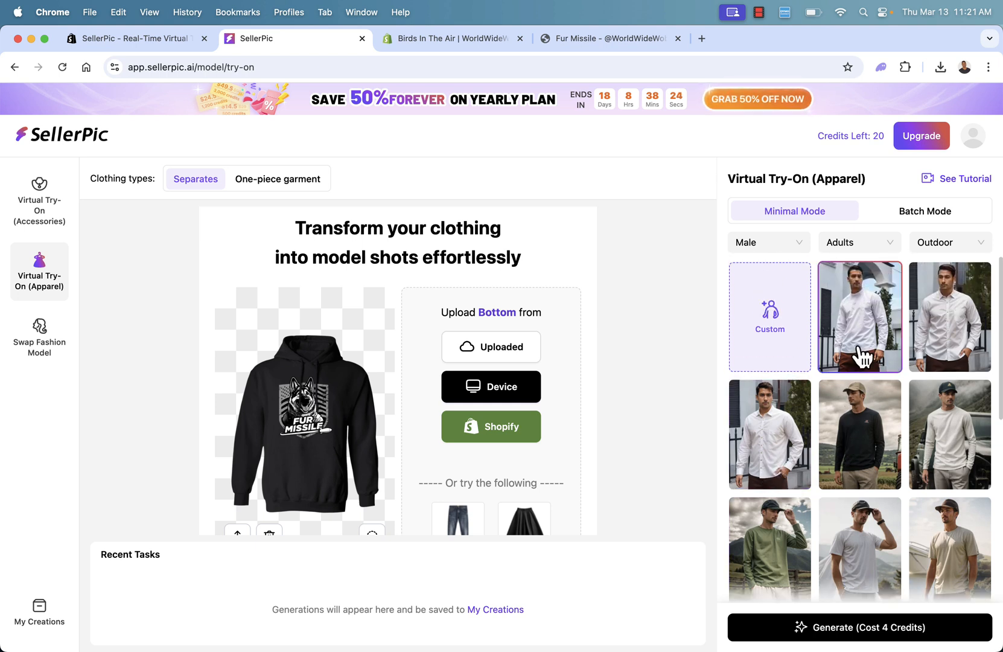
# Select the outdoor male model in the brown cap and light T-shirt against the misty field, and generate the hoodie images.
pyautogui.scroll(-10, 862, 357)
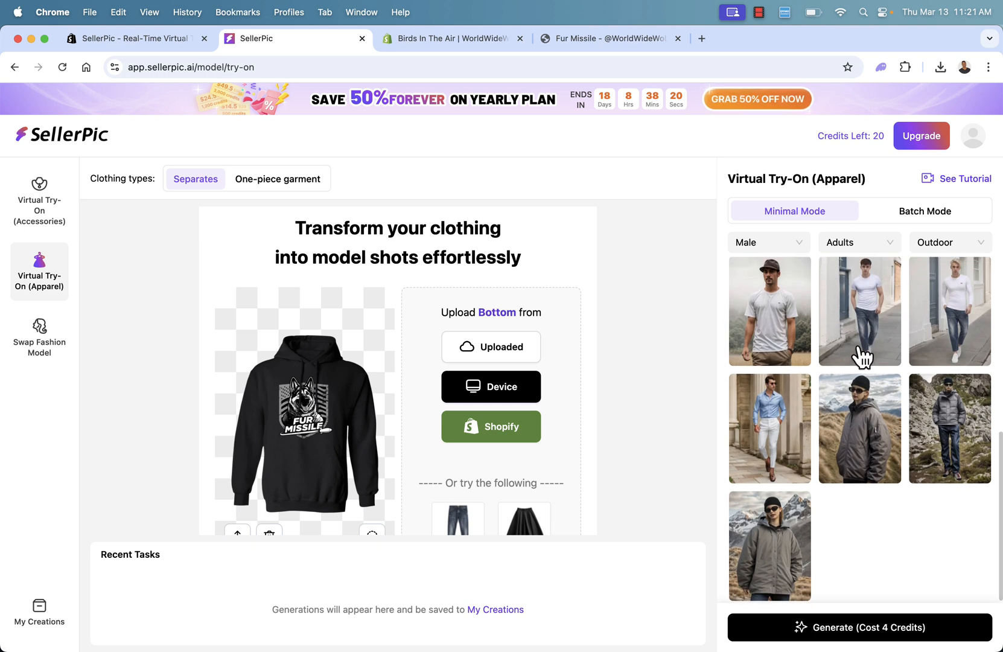
pyautogui.click(942, 424)
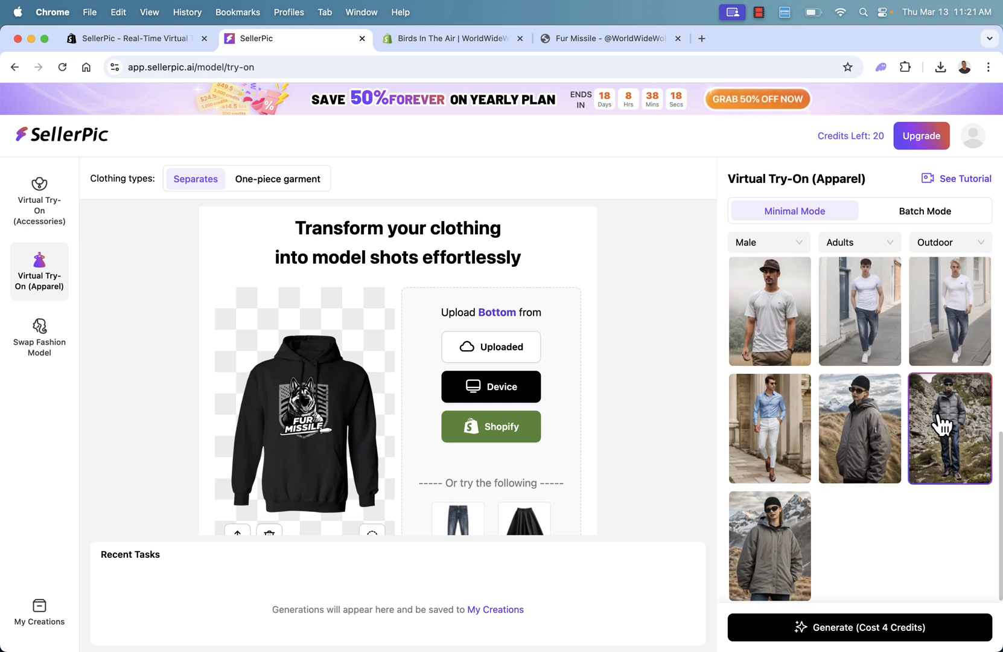
pyautogui.click(779, 335)
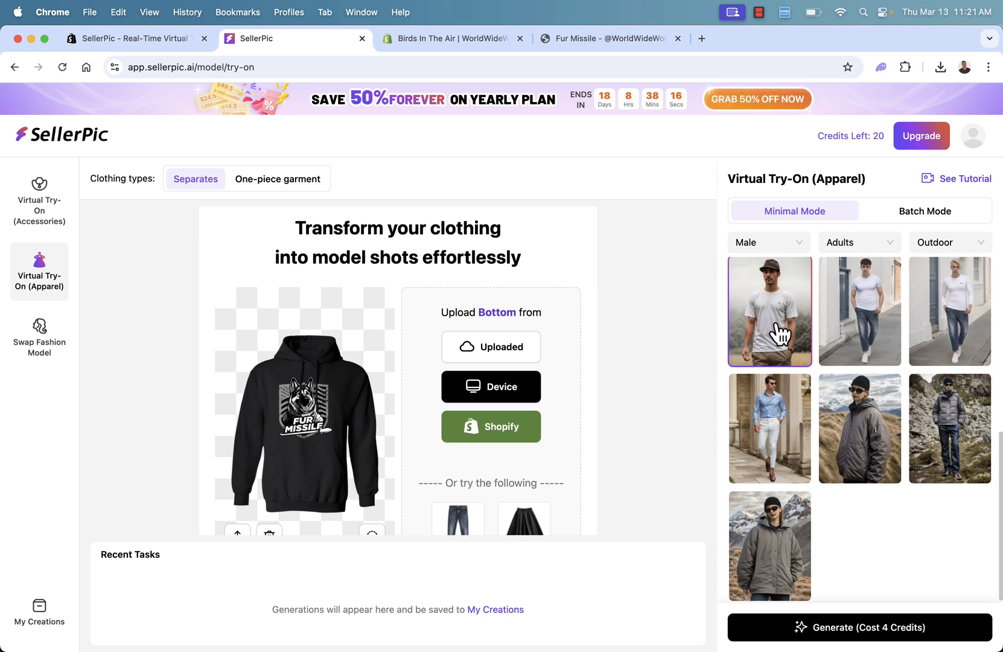
pyautogui.click(867, 632)
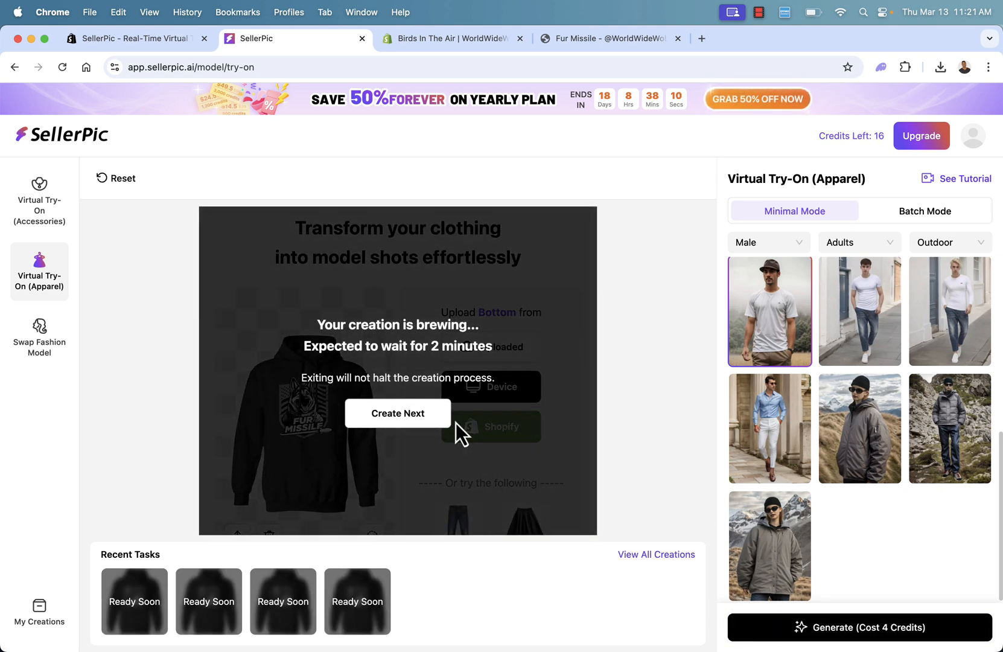
# Switch to the Fur Missile store page, examine the black Unisex Hoodie image enlarged, and return to SellerPic.
pyautogui.click(546, 39)
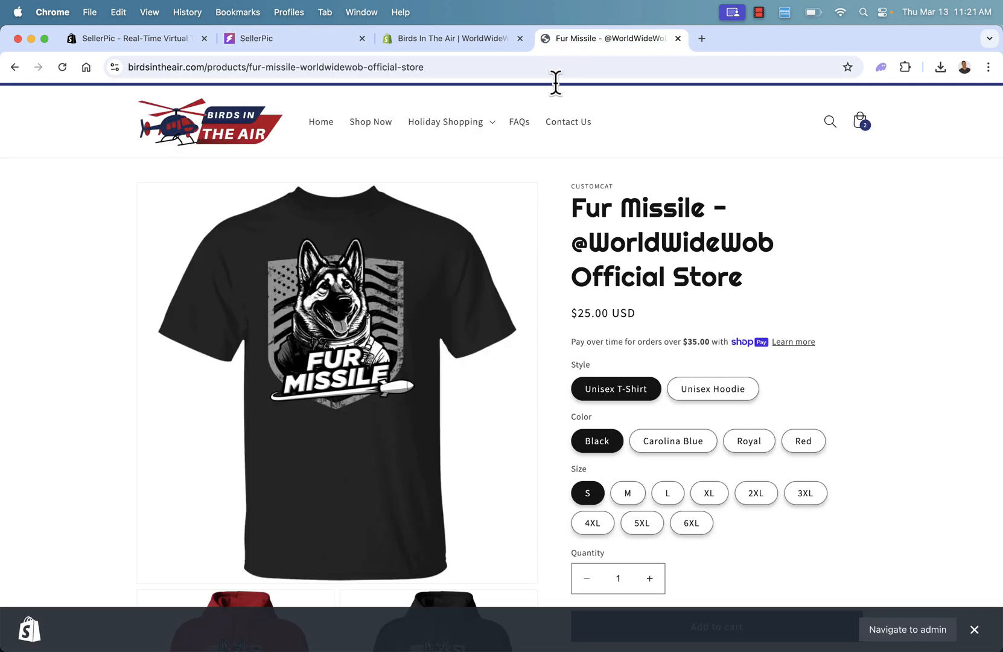
pyautogui.click(722, 395)
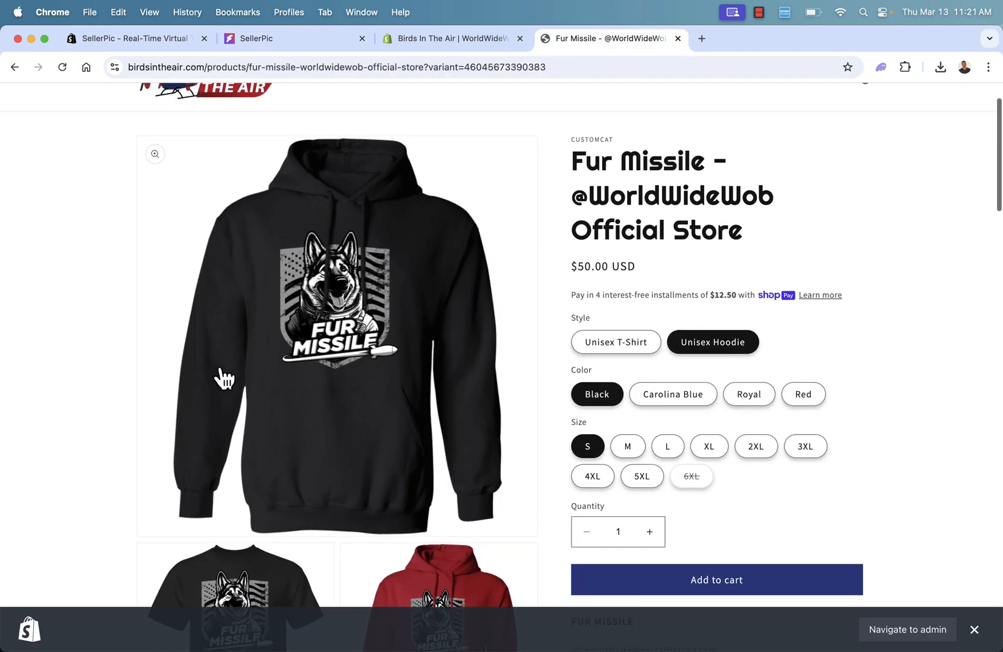
pyautogui.click(310, 326)
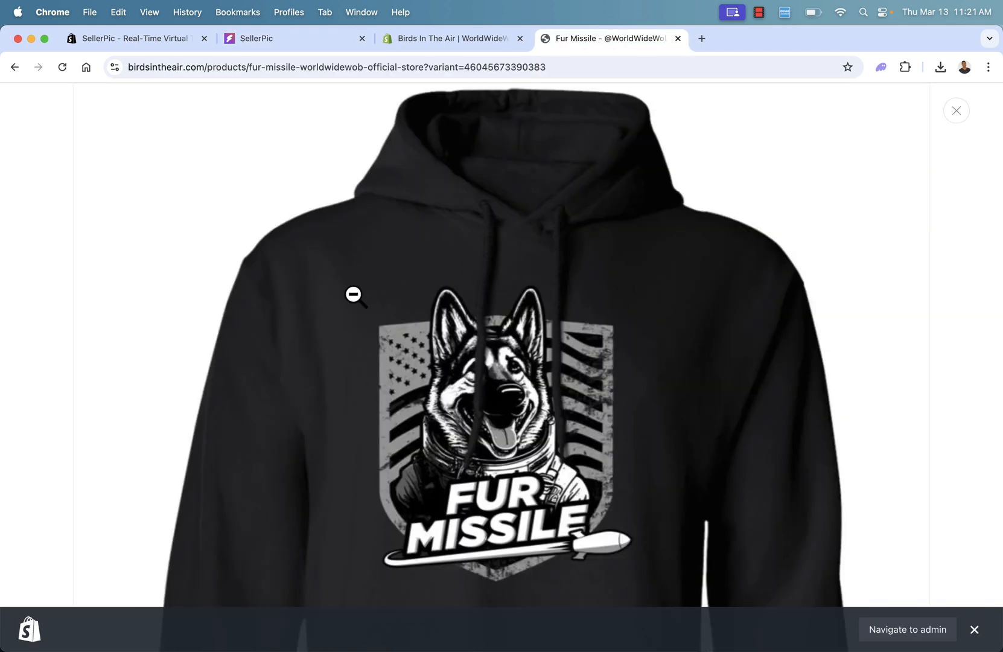
pyautogui.click(261, 41)
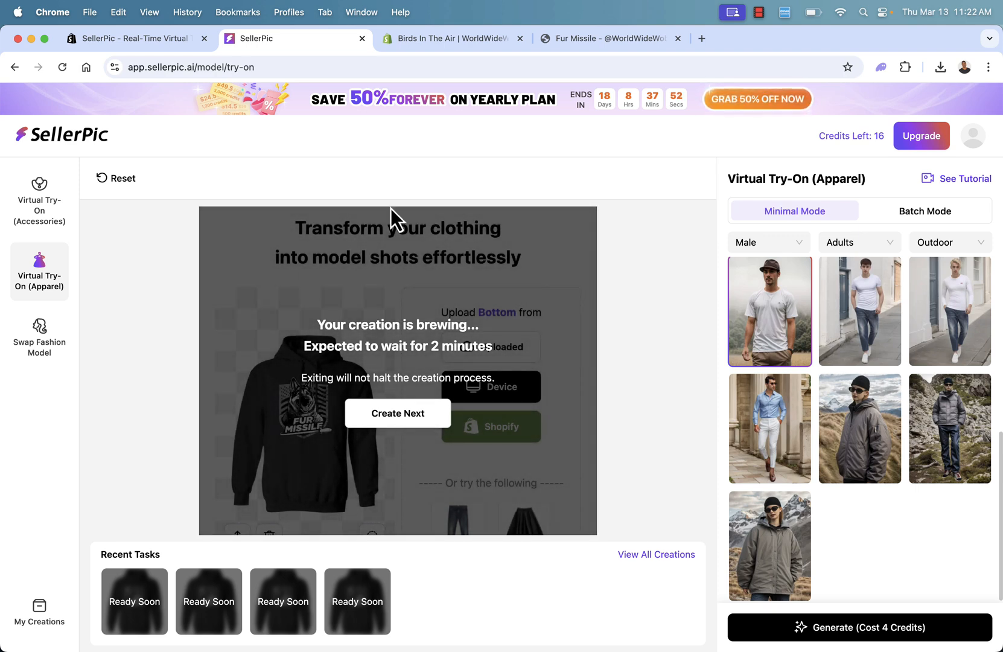
pyautogui.click(576, 38)
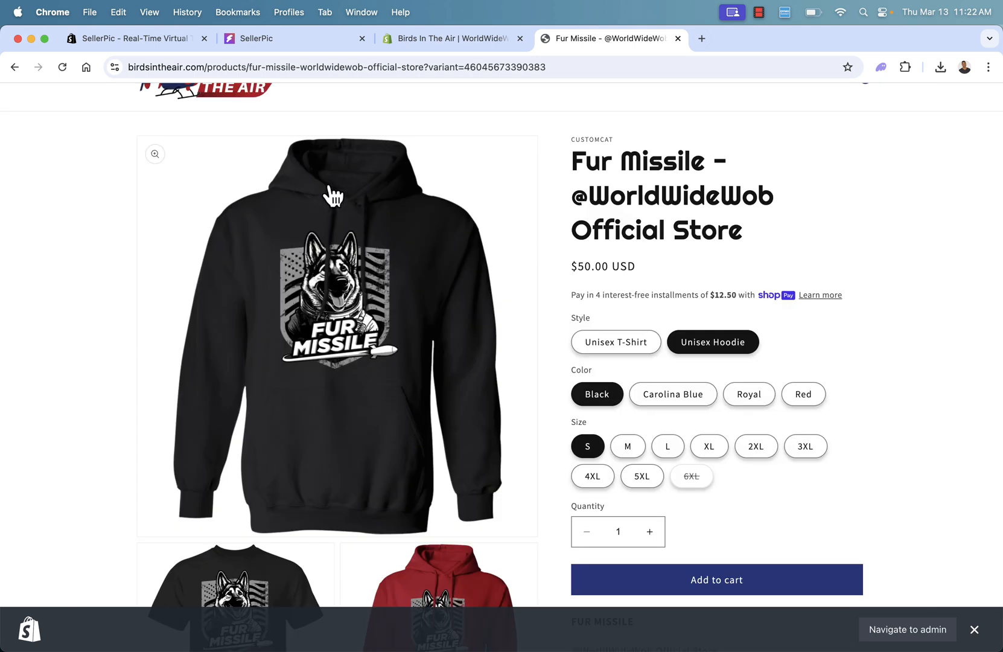
pyautogui.click(263, 39)
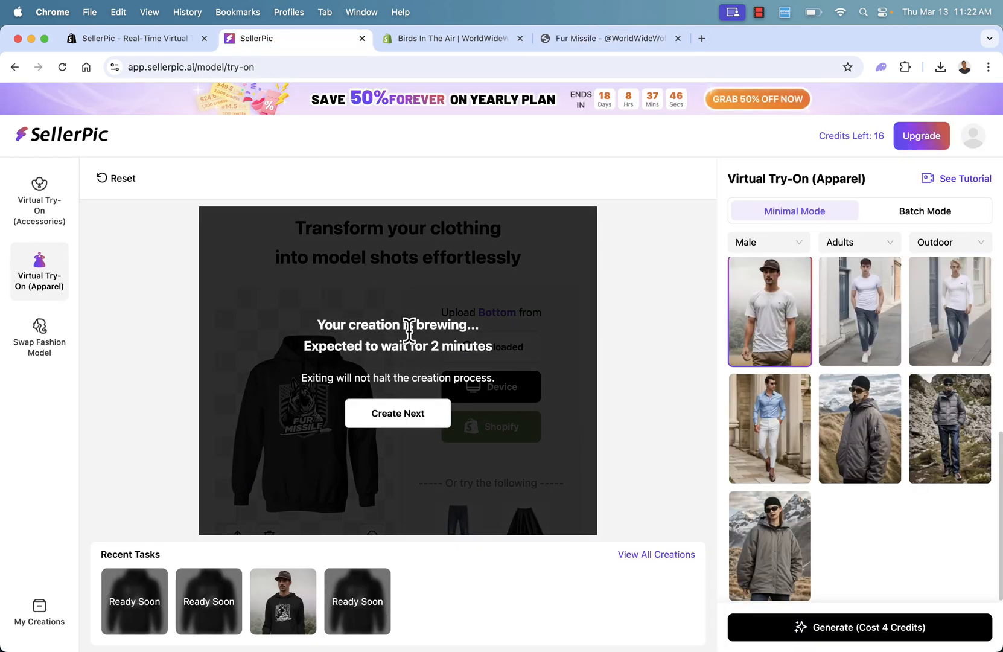
pyautogui.scroll(3, 749, 344)
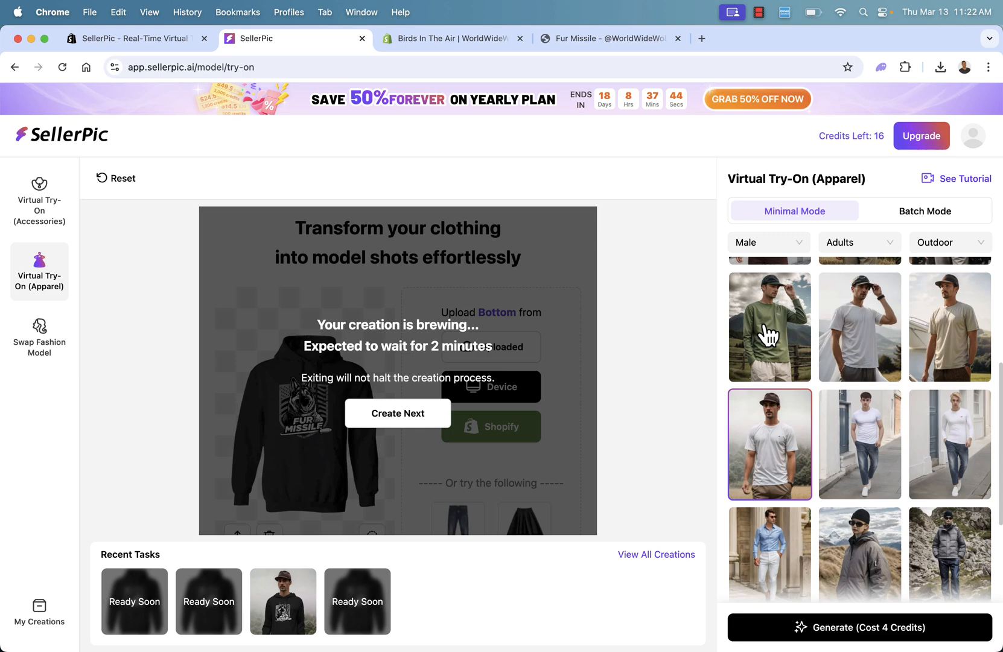
pyautogui.click(793, 248)
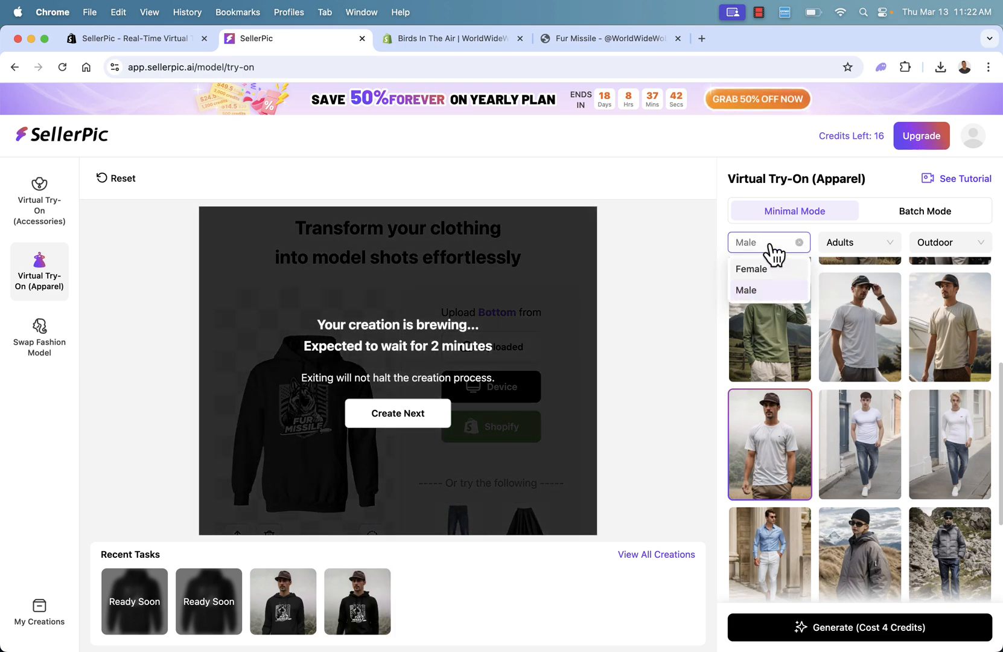
pyautogui.click(645, 239)
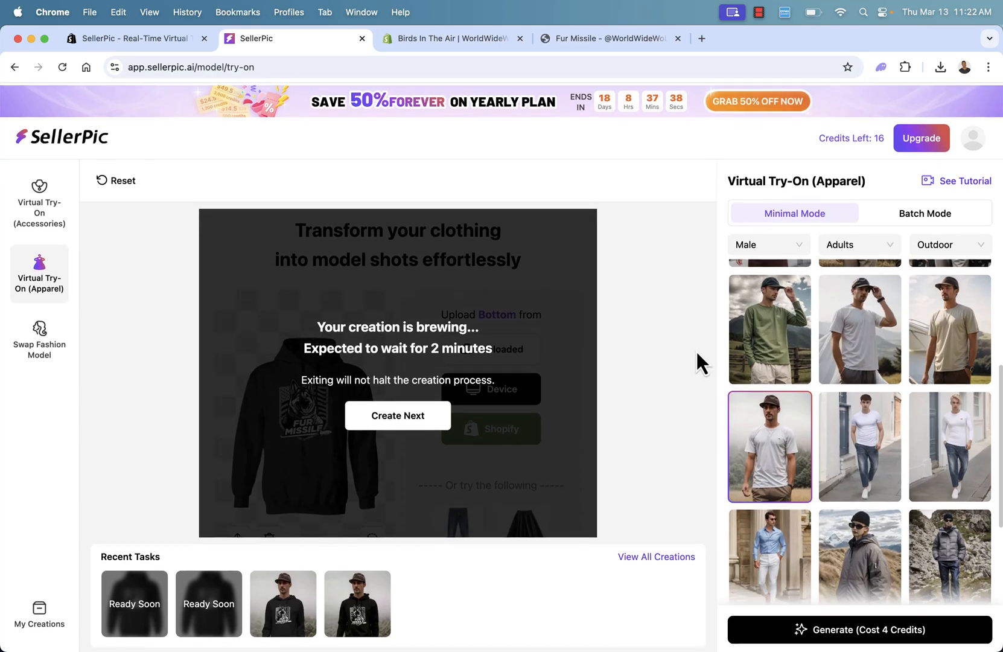
pyautogui.scroll(3, 797, 369)
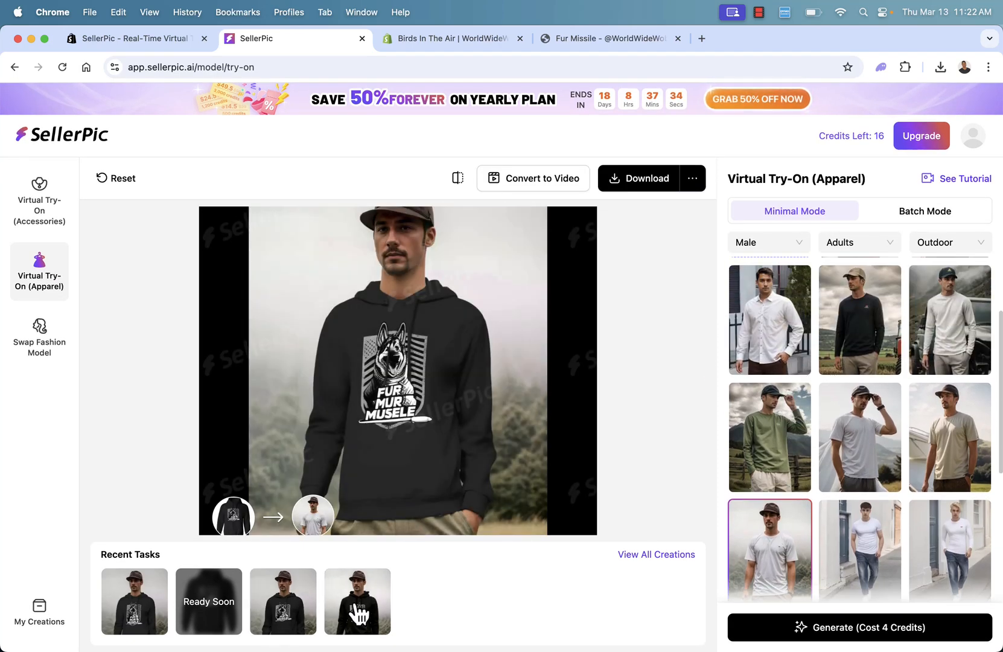
# Open the fourth generated hoodie image from the recent tasks and save it to Shopify Files.
pyautogui.click(360, 614)
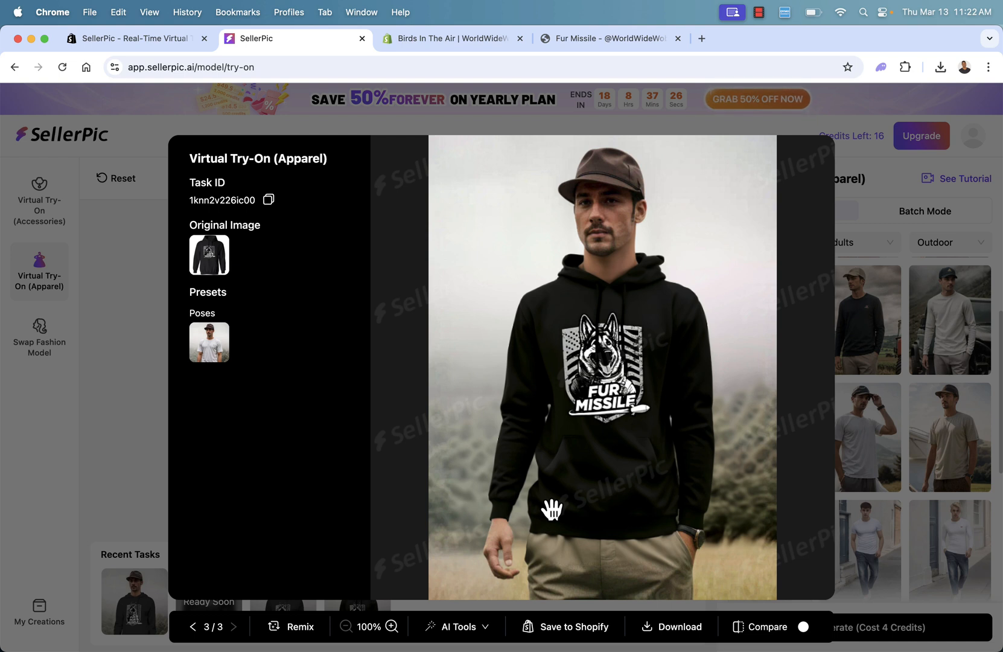
pyautogui.click(665, 635)
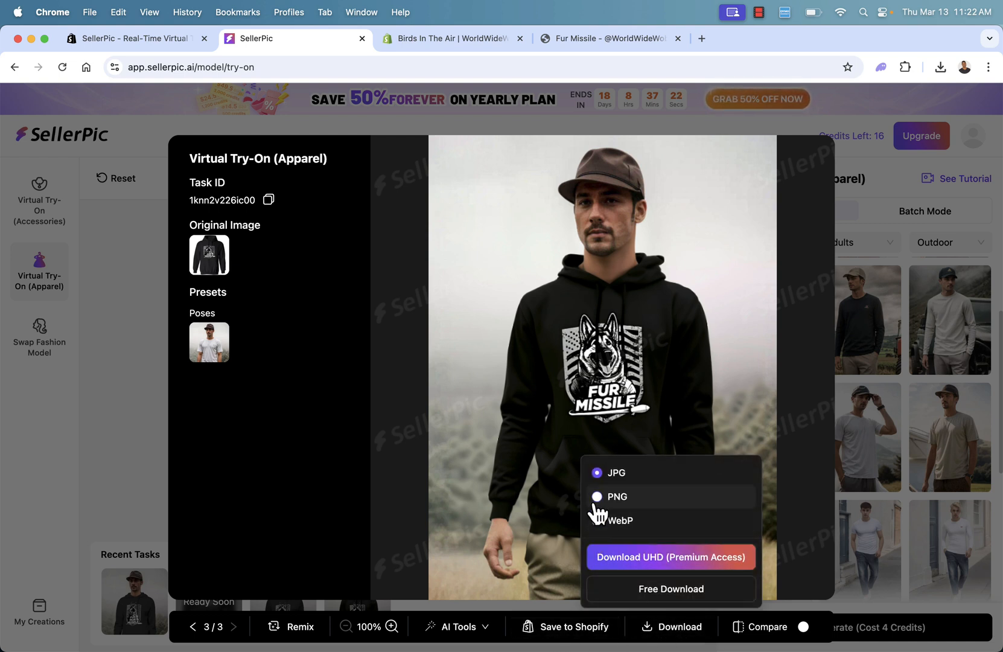
pyautogui.click(627, 591)
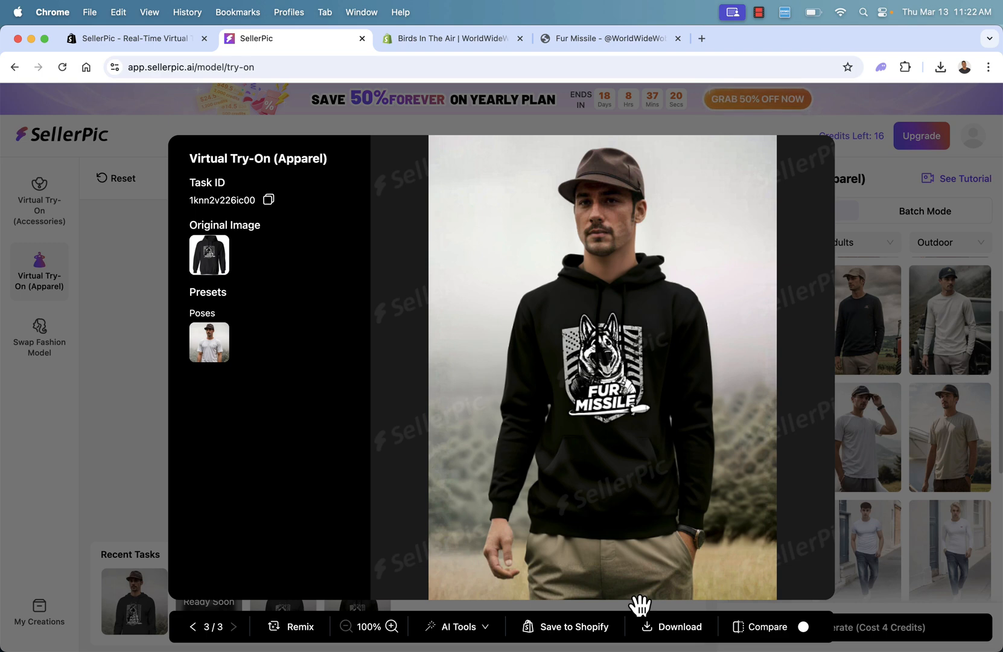
pyautogui.click(539, 633)
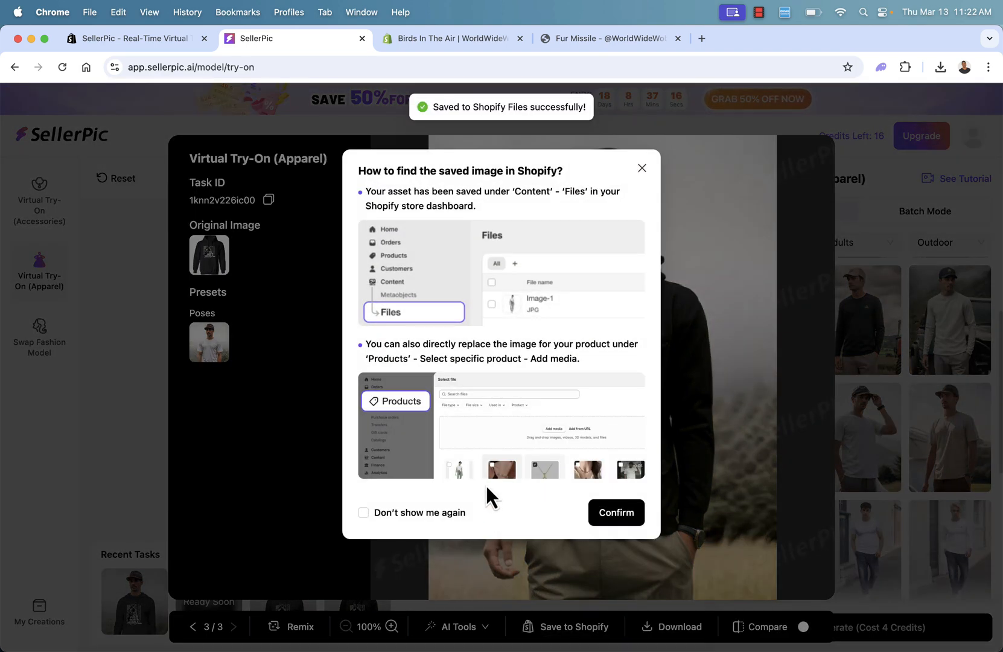
pyautogui.click(620, 510)
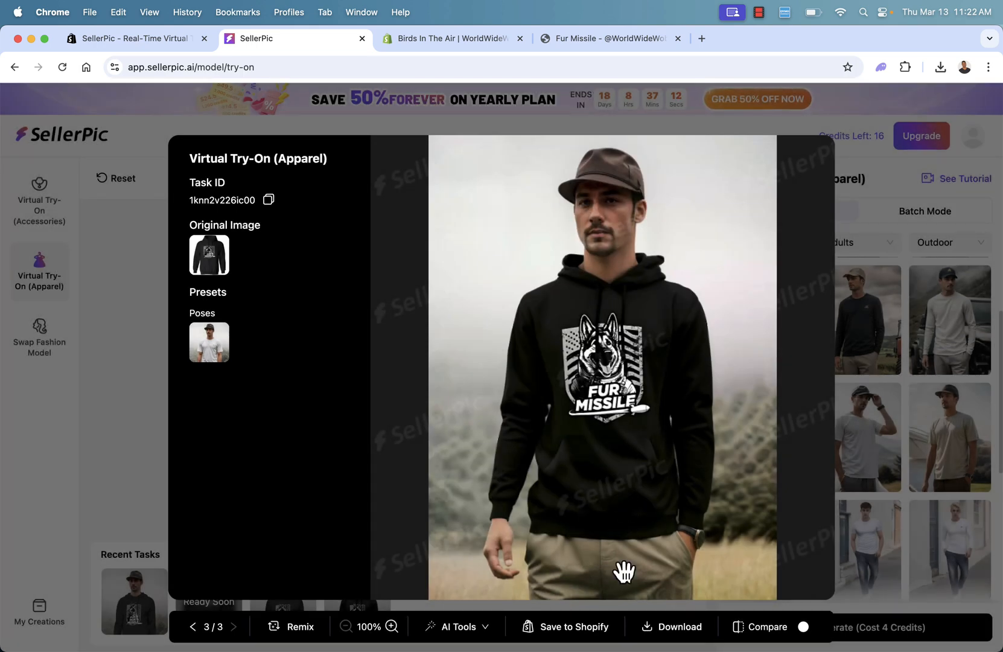
# Download the opened hoodie image with the free JPG option, and briefly check the store product page.
pyautogui.click(675, 632)
pyautogui.click(664, 589)
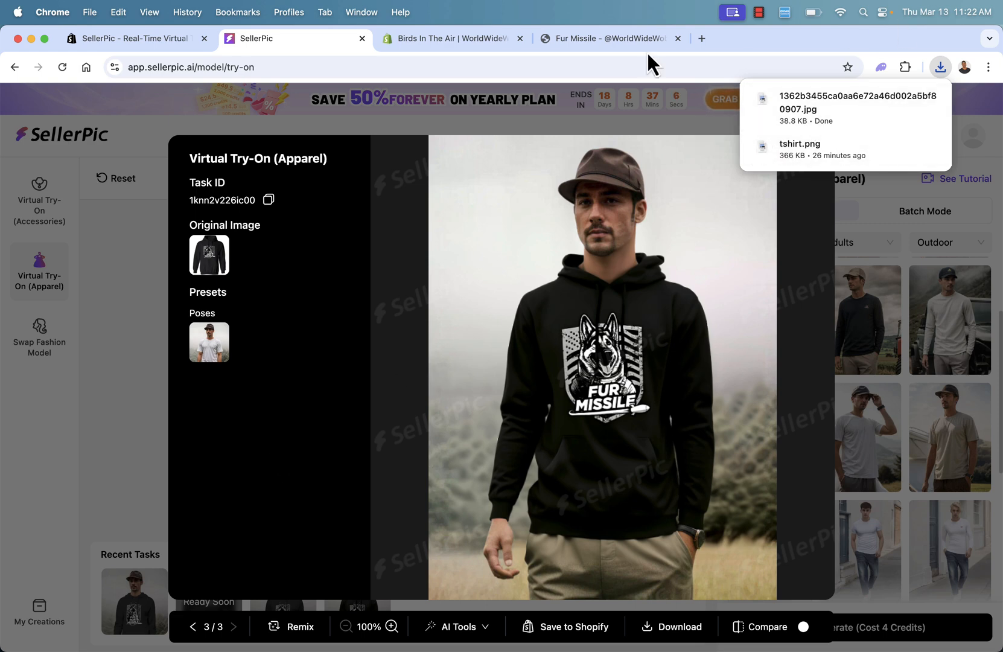
pyautogui.click(601, 39)
pyautogui.click(294, 43)
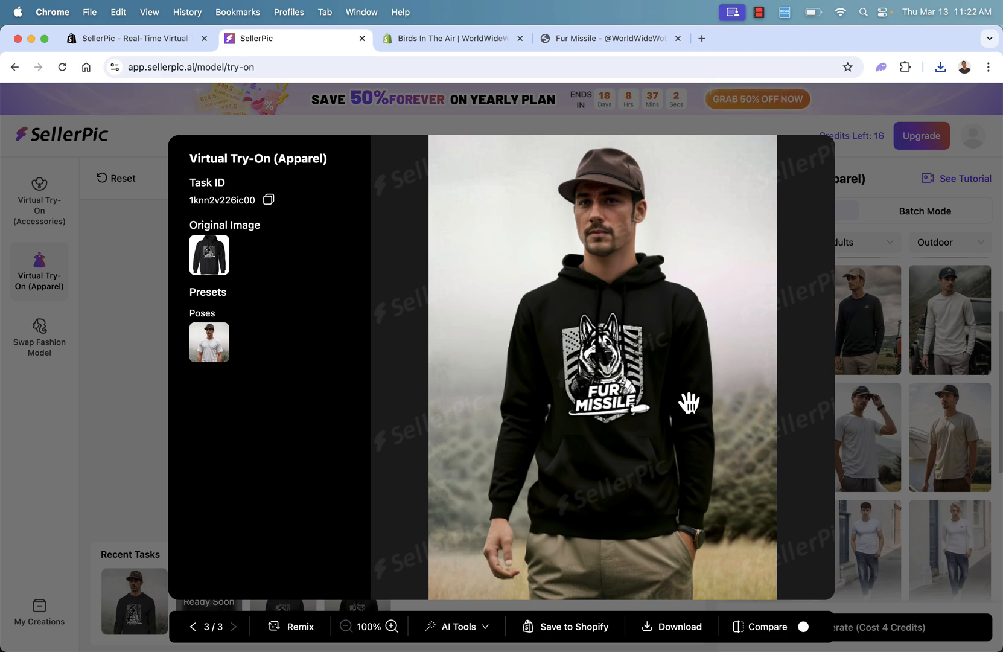
# Close the hoodie image preview and filter the try-on models to Female.
pyautogui.click(870, 224)
pyautogui.click(777, 248)
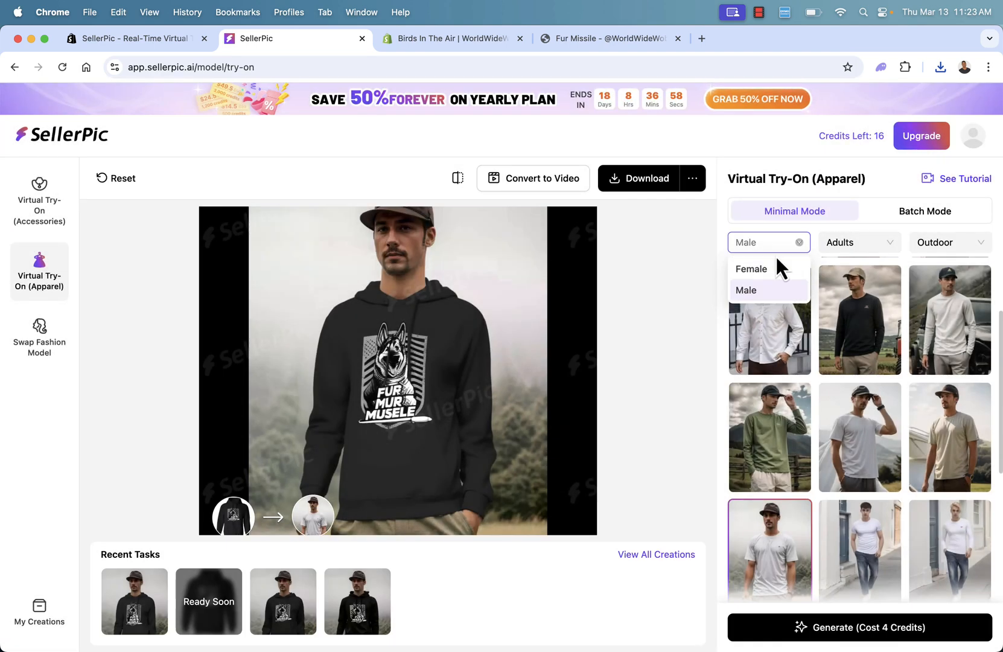
pyautogui.click(774, 269)
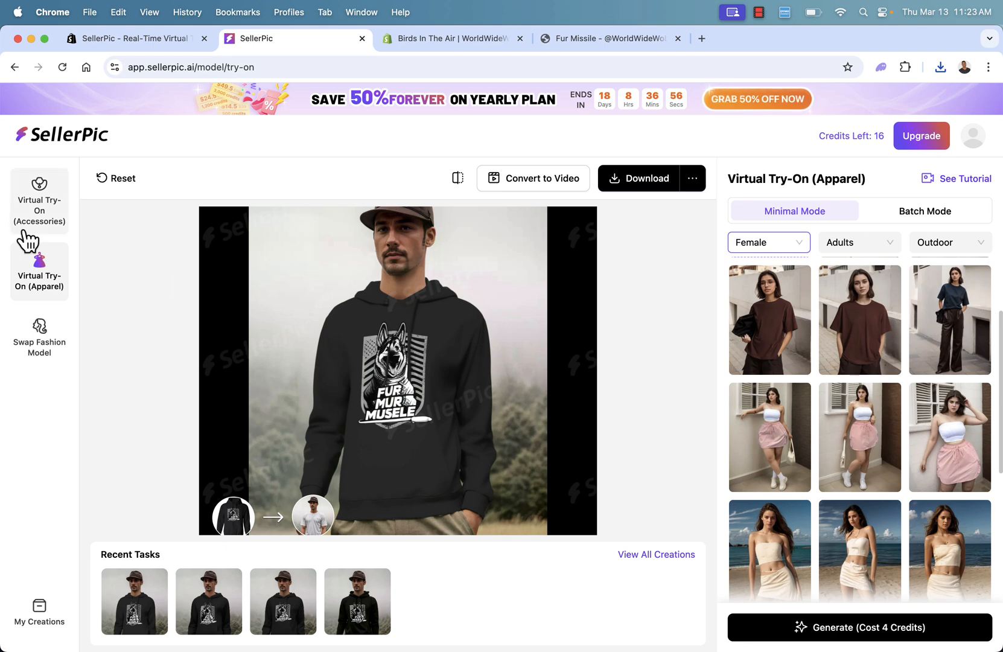
# Start a Virtual Try-On (Accessories) with the sample black knit beanie and filter the preset models to Hats & Caps.
pyautogui.click(48, 209)
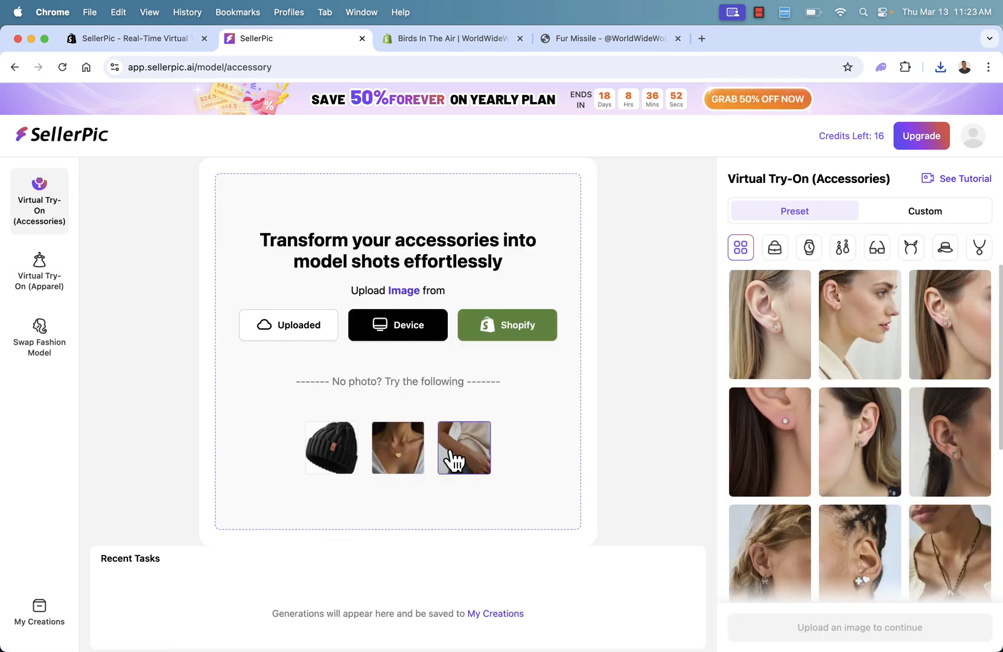
pyautogui.click(331, 468)
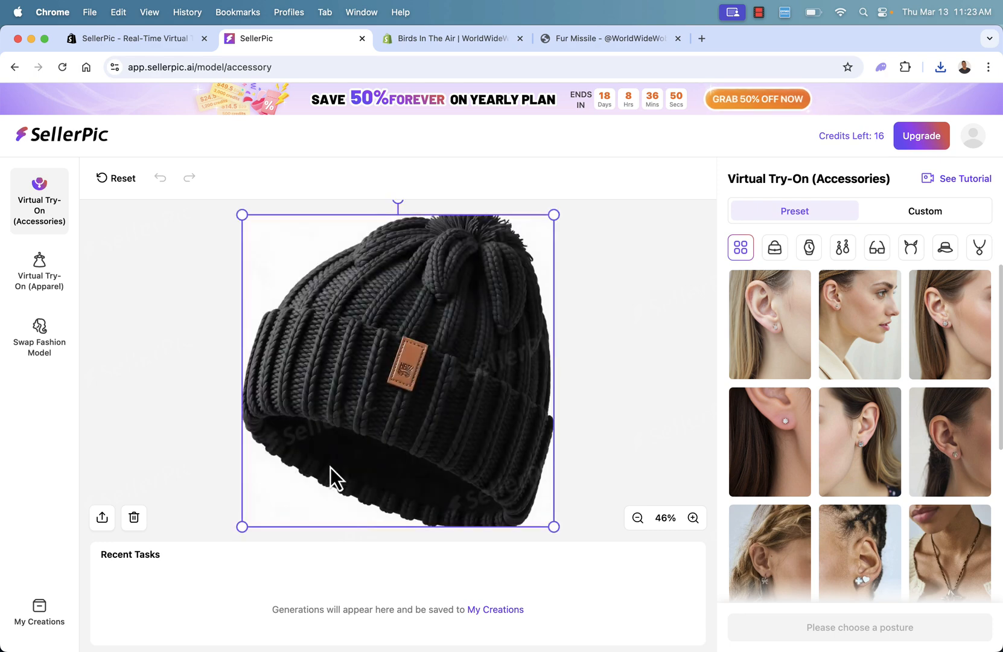
pyautogui.scroll(-3, 852, 369)
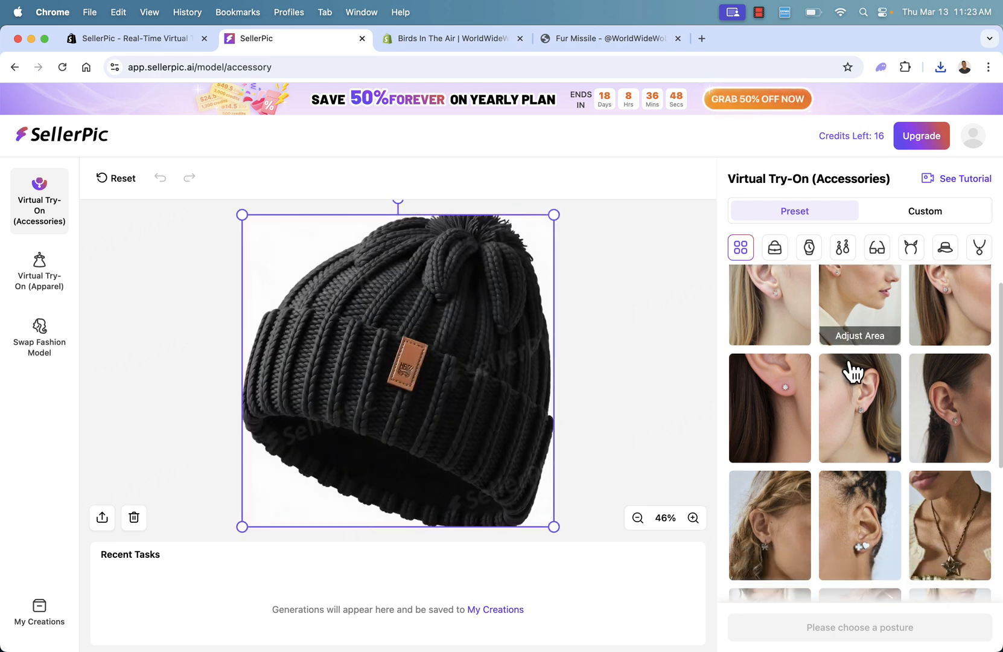
pyautogui.click(944, 253)
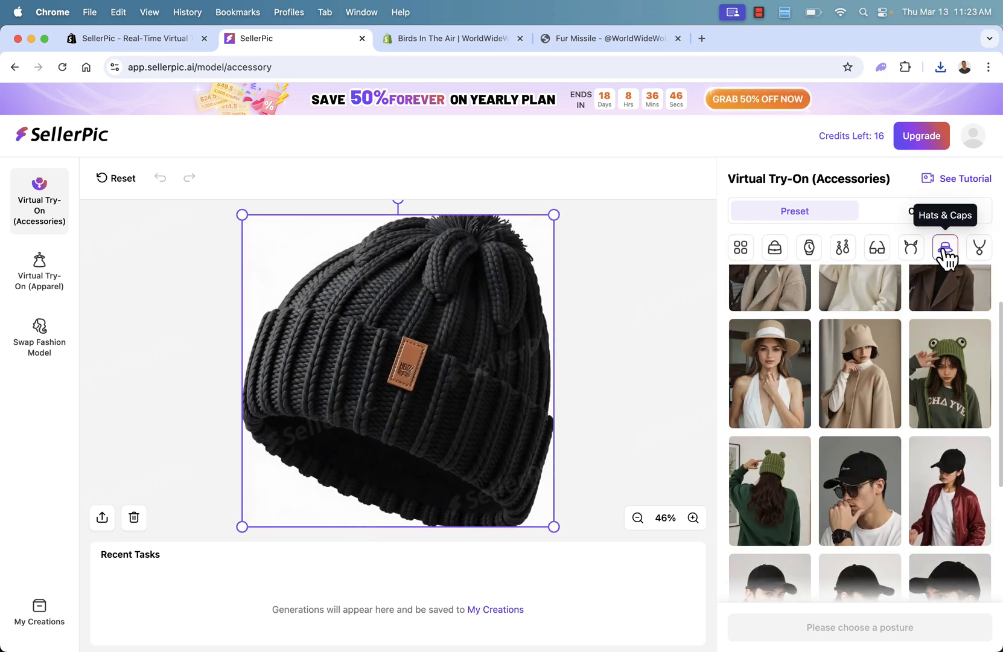
# Generate the beanie try-on with the preset side-profile model wearing a light knit beanie and a beige trench coat.
pyautogui.scroll(3, 882, 382)
pyautogui.scroll(-7, 883, 382)
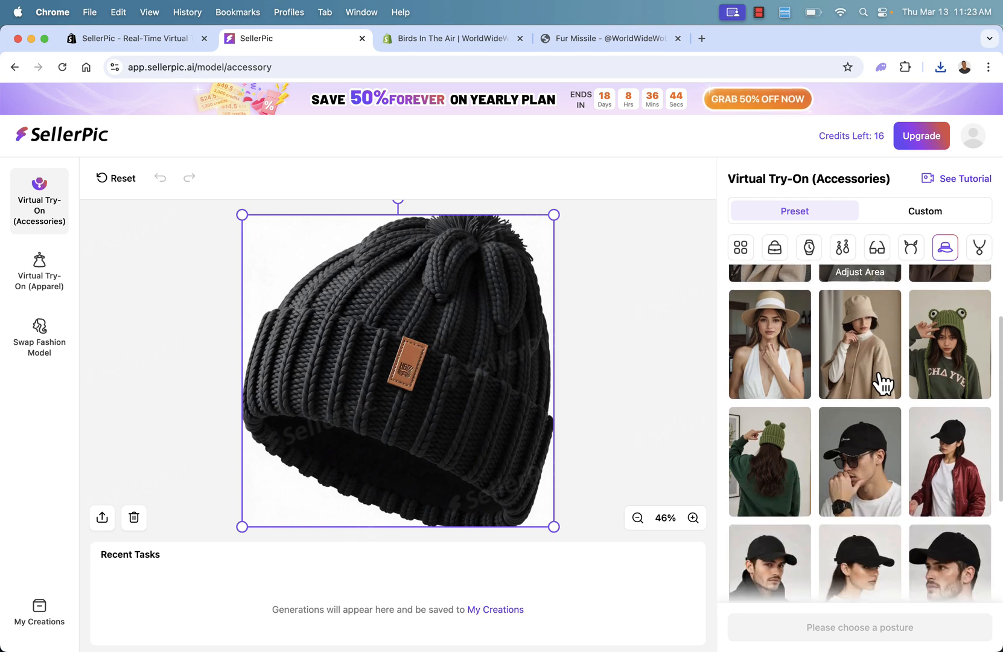
pyautogui.scroll(-9, 882, 381)
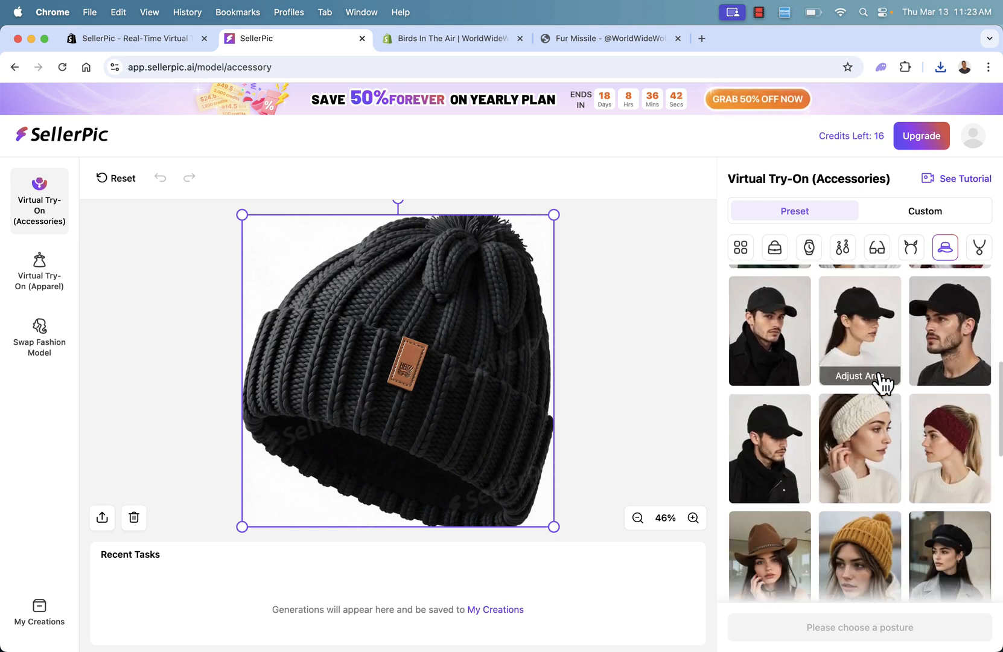
pyautogui.scroll(-10, 882, 381)
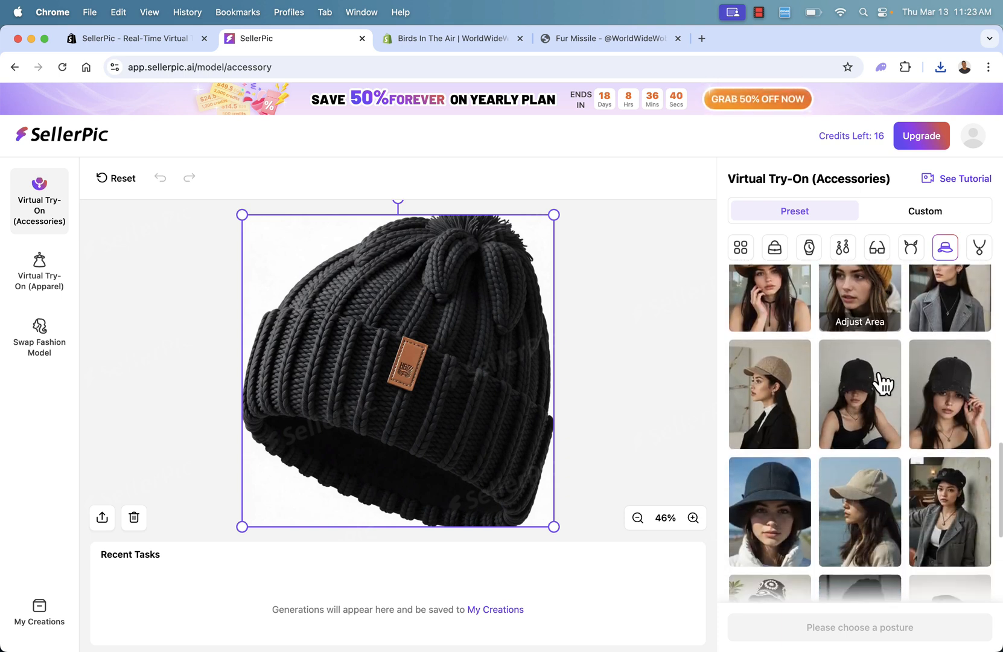
pyautogui.click(882, 382)
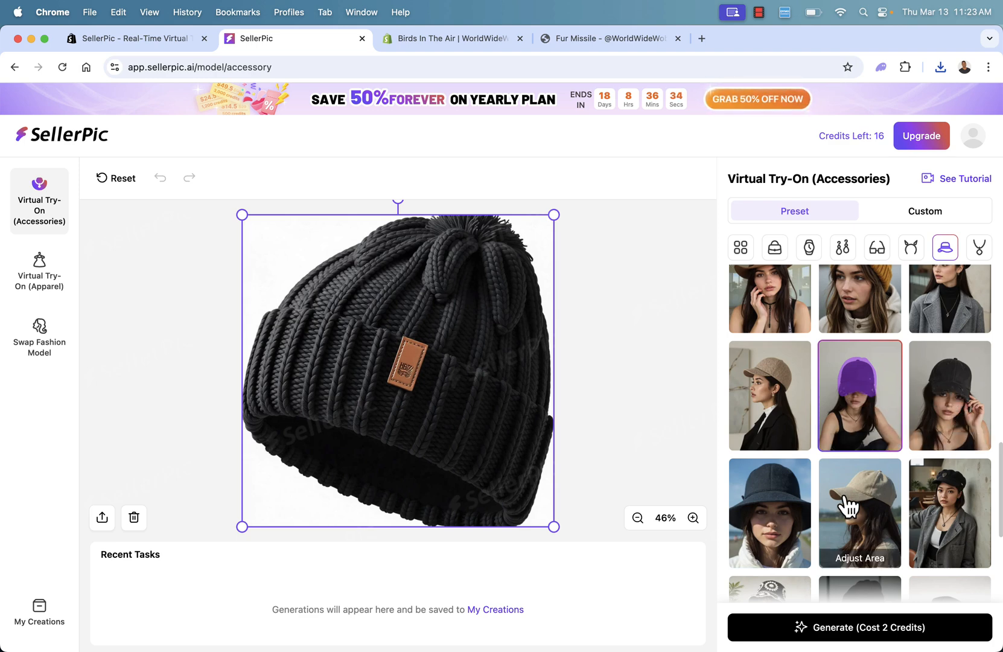
pyautogui.scroll(-3, 848, 506)
pyautogui.scroll(-2, 849, 506)
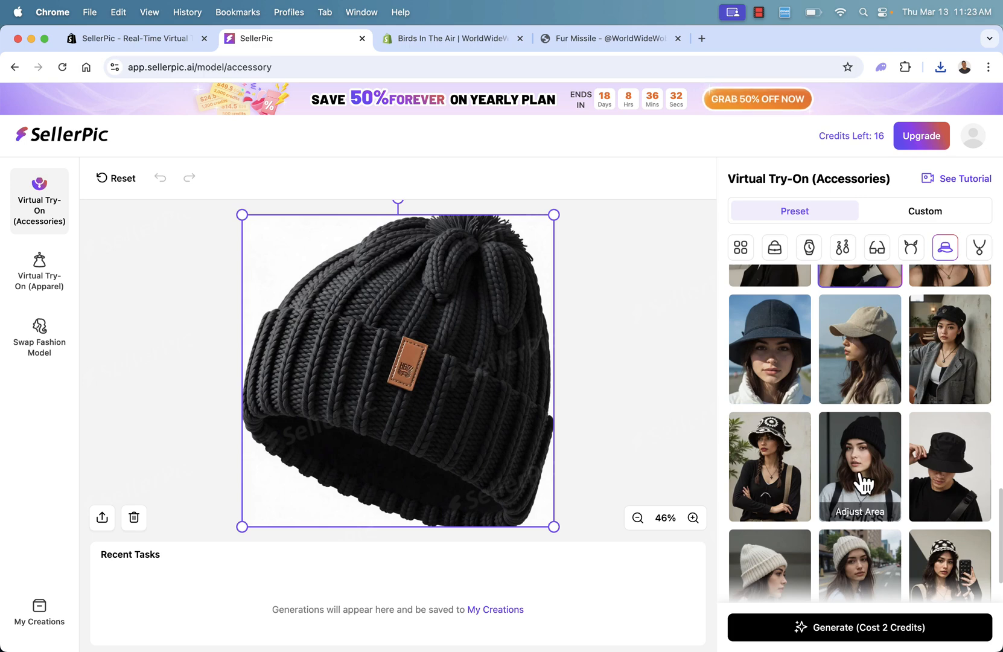
pyautogui.click(857, 482)
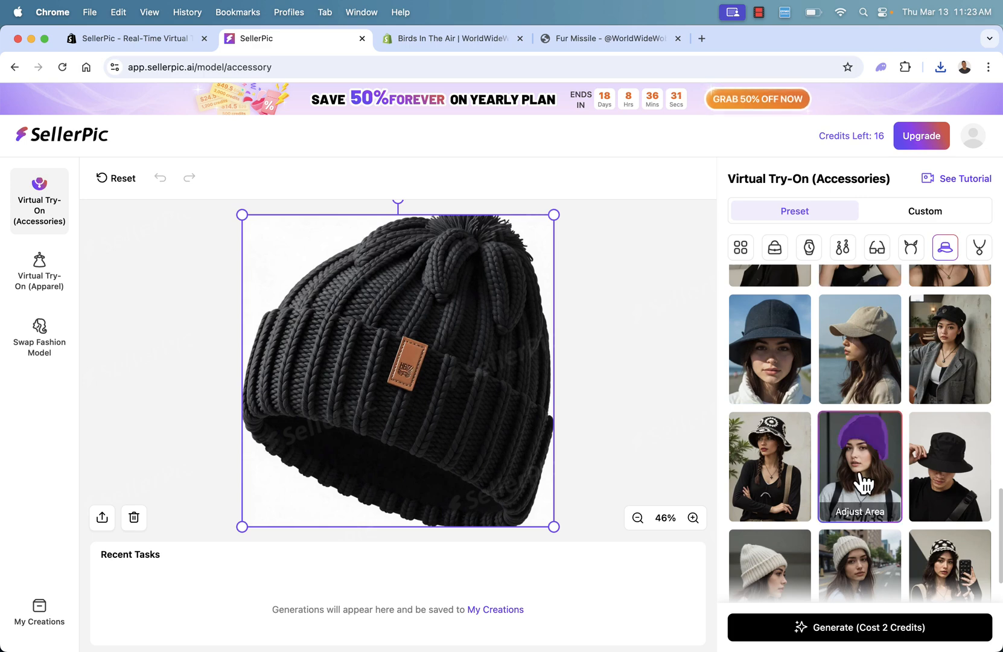
pyautogui.scroll(-2, 773, 518)
pyautogui.click(768, 512)
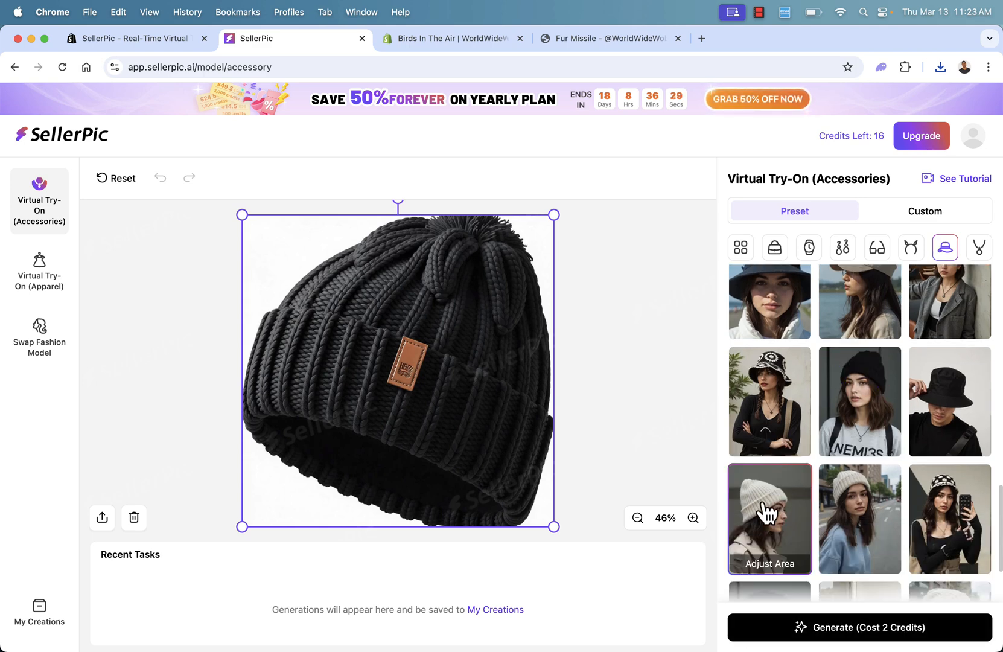
pyautogui.click(805, 640)
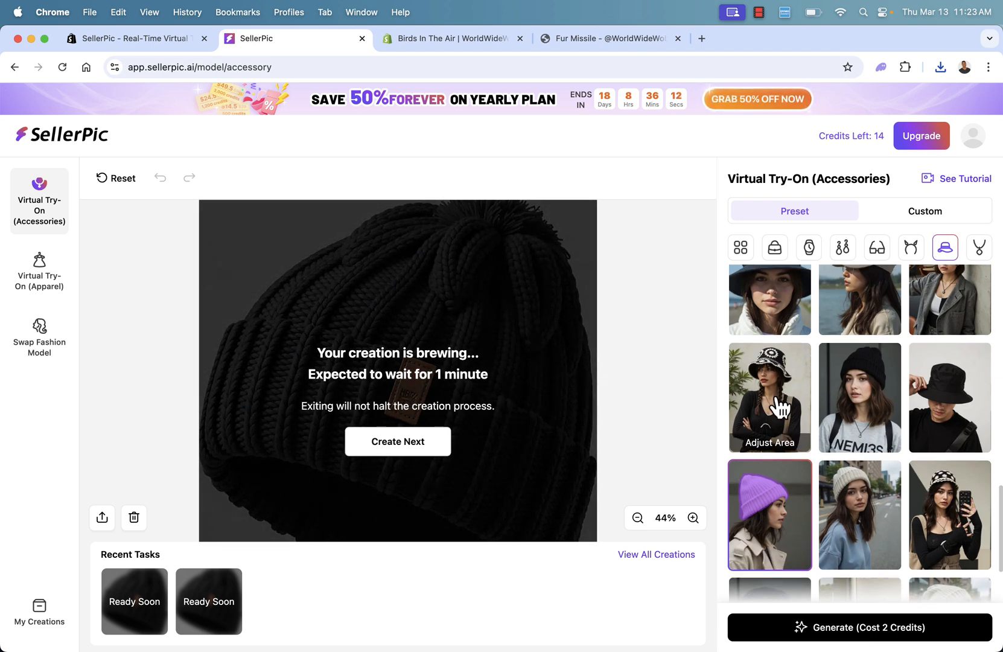
# Review the product images on the Fur Missile store page and return to SellerPic.
pyautogui.scroll(-3, 779, 406)
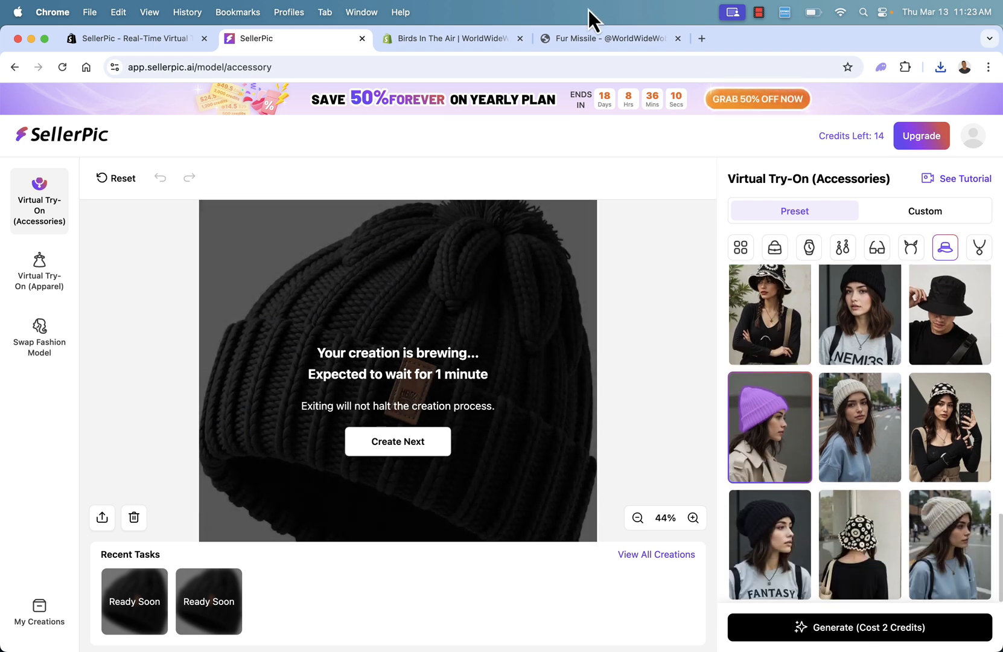
pyautogui.click(578, 39)
pyautogui.scroll(-6, 379, 410)
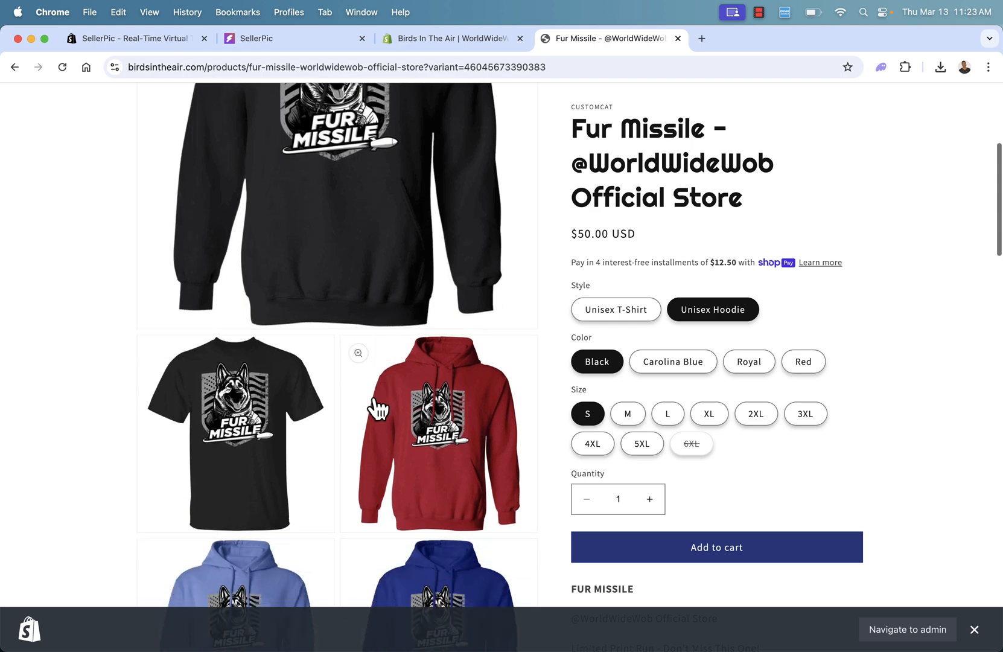
pyautogui.scroll(8, 378, 409)
pyautogui.click(294, 43)
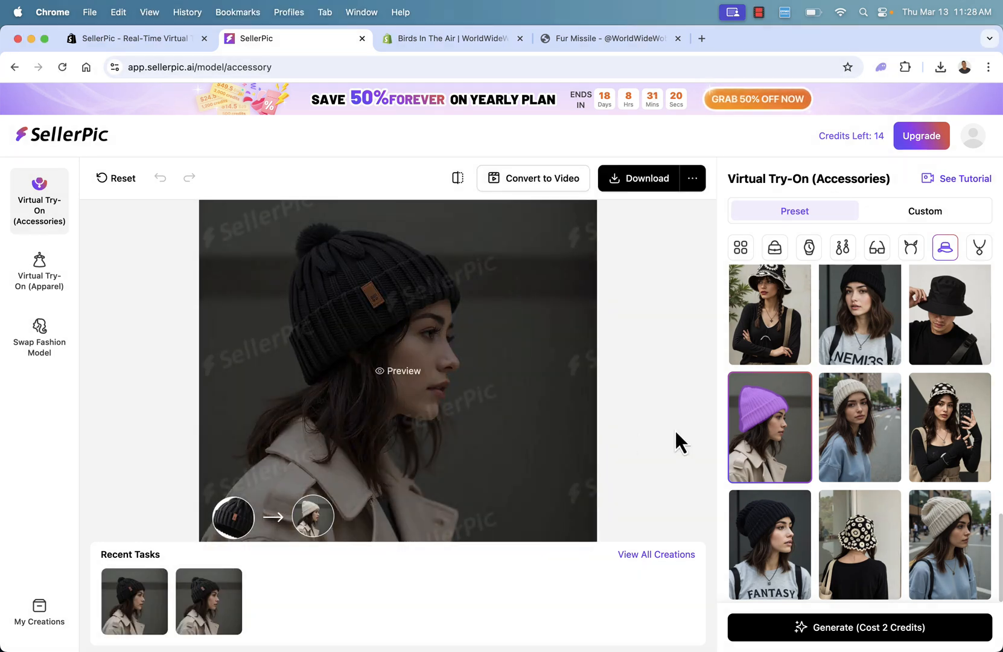
# Inspect the first generated beanie image in the full preview beside its original and preset, and close the preview.
pyautogui.moveTo(735, 444)
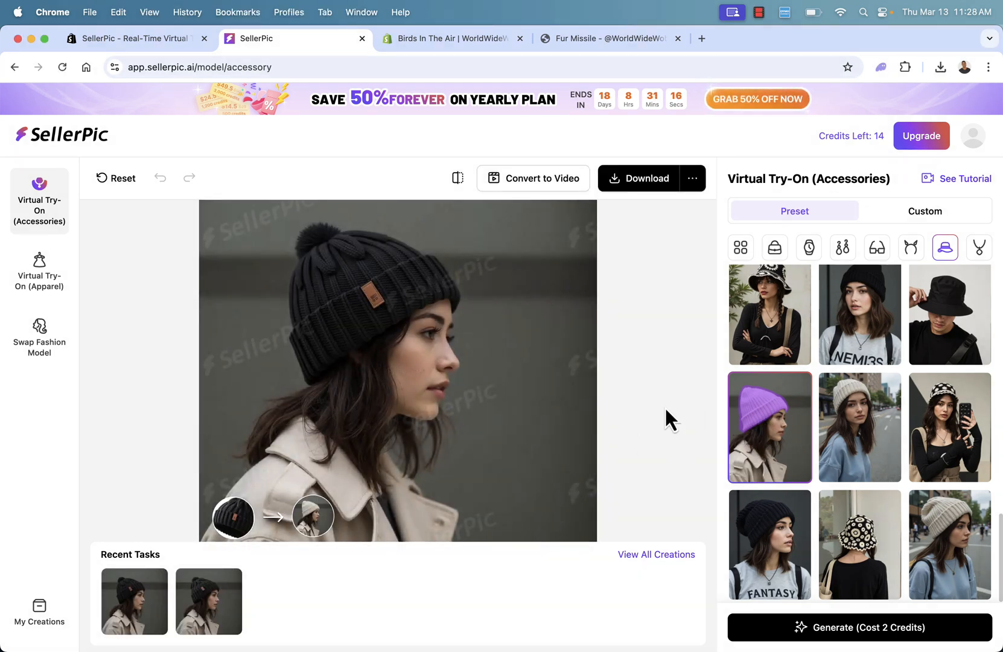
pyautogui.moveTo(326, 329)
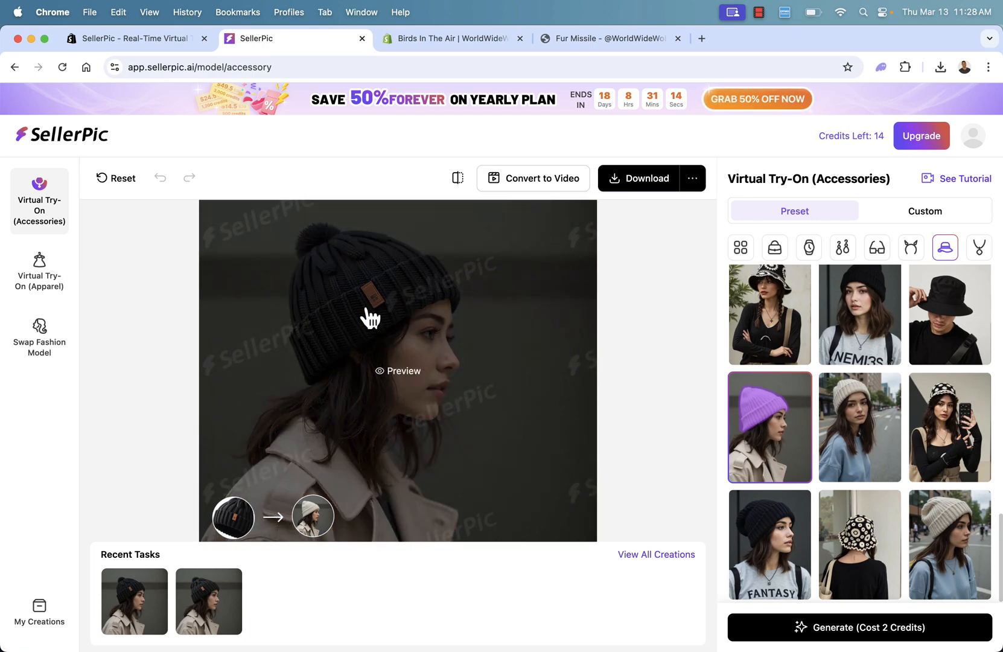
pyautogui.click(144, 603)
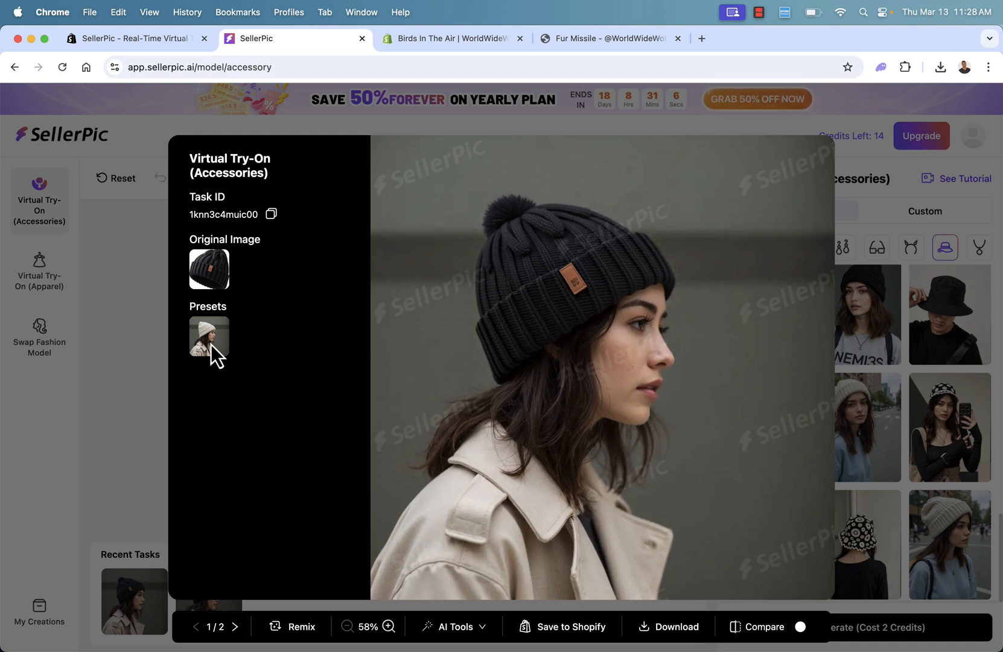
pyautogui.click(140, 325)
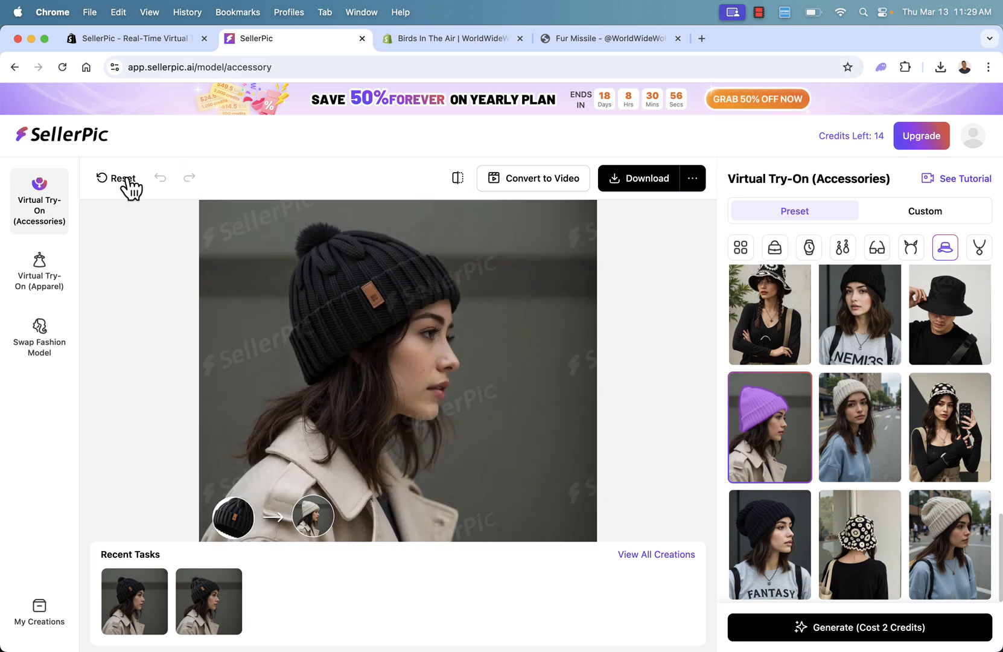
# Start an Image to Video creation with the black Fur Missile T-shirt image, searching the Shopify products for "fur".
pyautogui.click(22, 136)
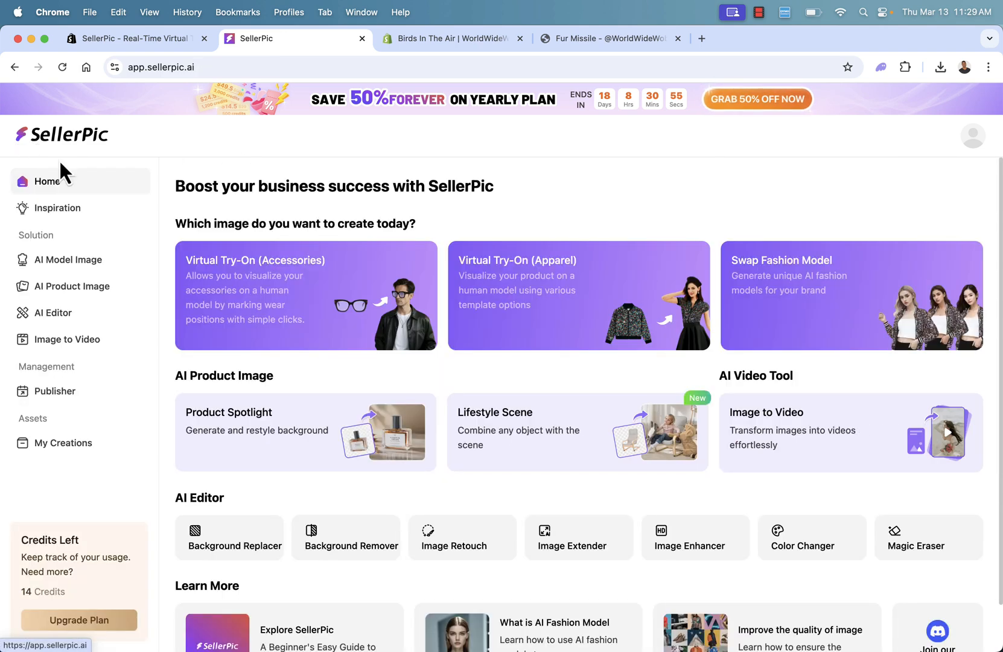
pyautogui.click(51, 342)
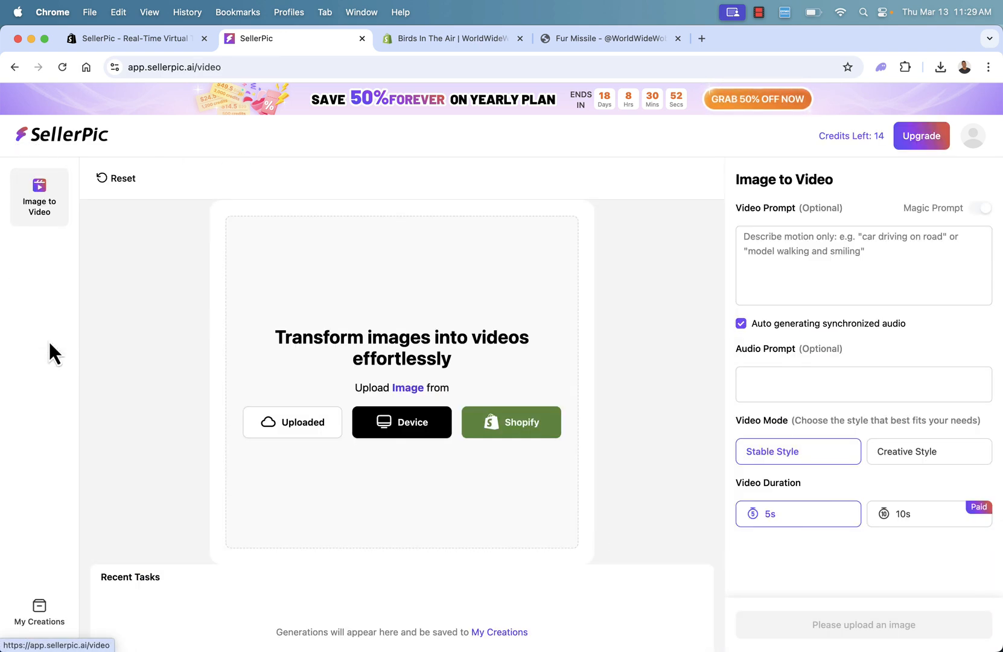
pyautogui.click(517, 423)
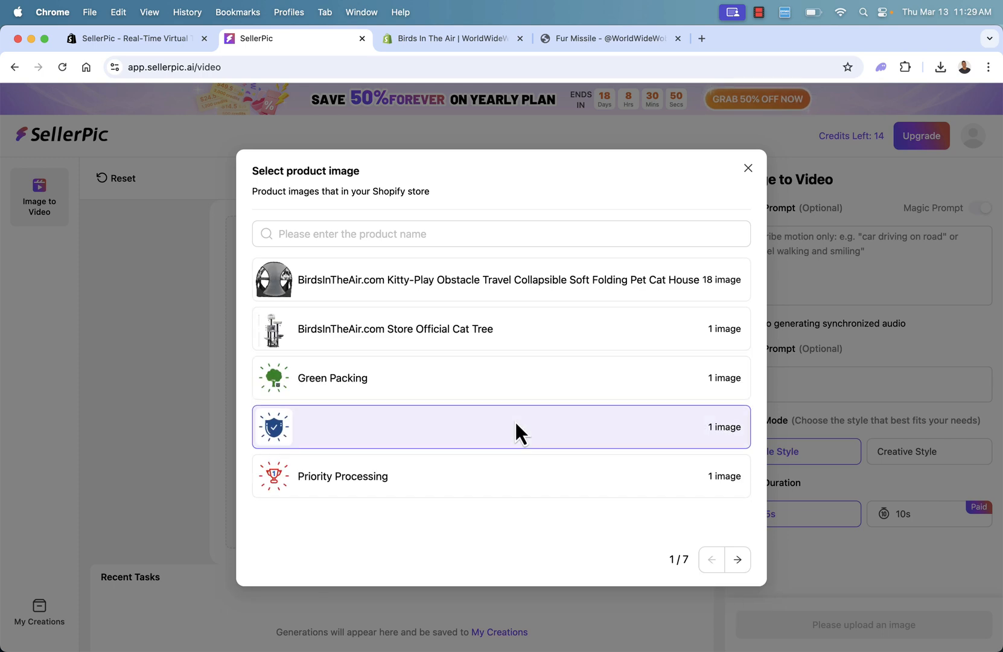
pyautogui.click(466, 228)
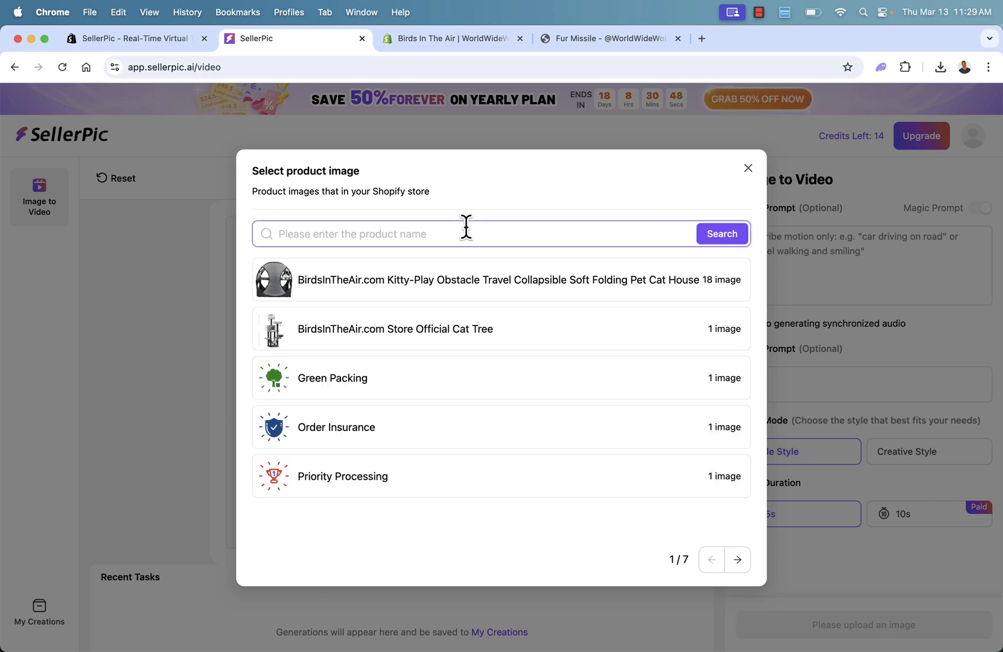
pyautogui.write('fur')
pyautogui.press('Return')
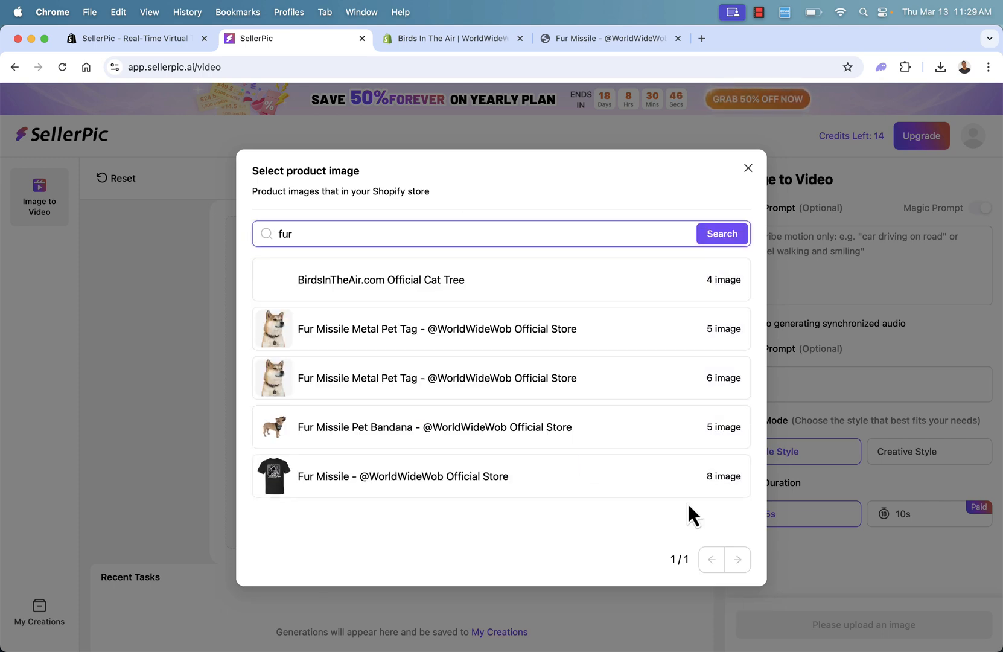
pyautogui.moveTo(271, 480)
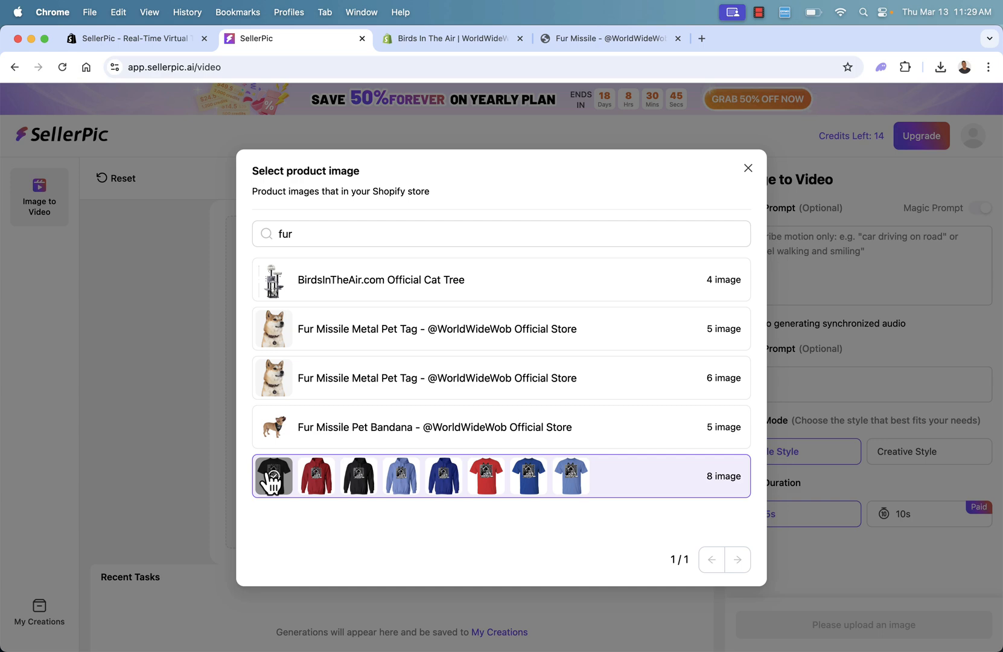
pyautogui.click(315, 476)
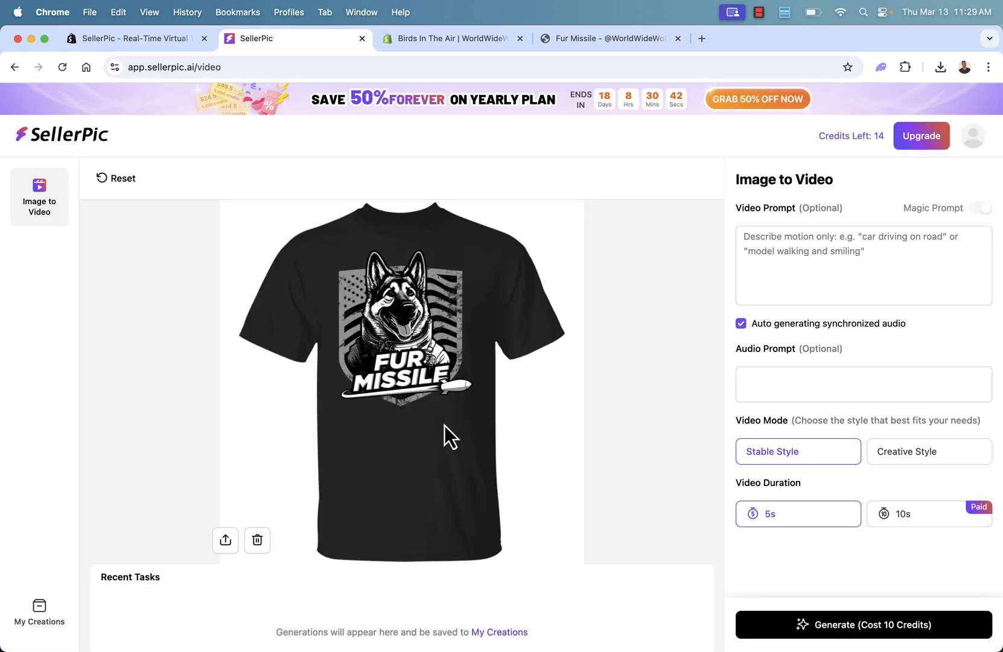
# Set the video prompt to "Showcasing the t-shirt" and generate the 5s Stable Style video.
pyautogui.click(782, 272)
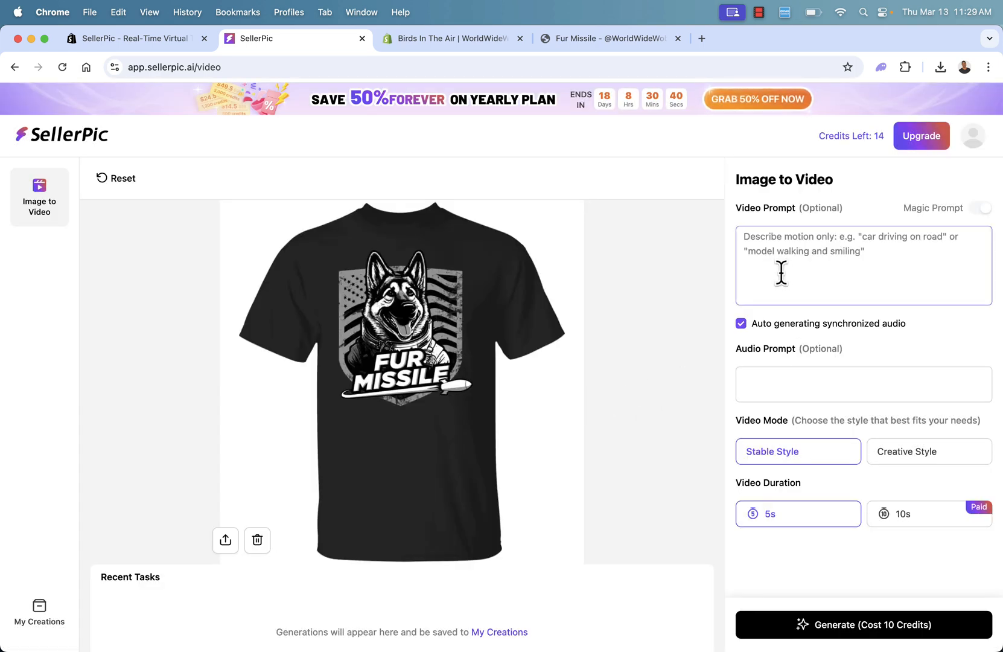
pyautogui.write('S')
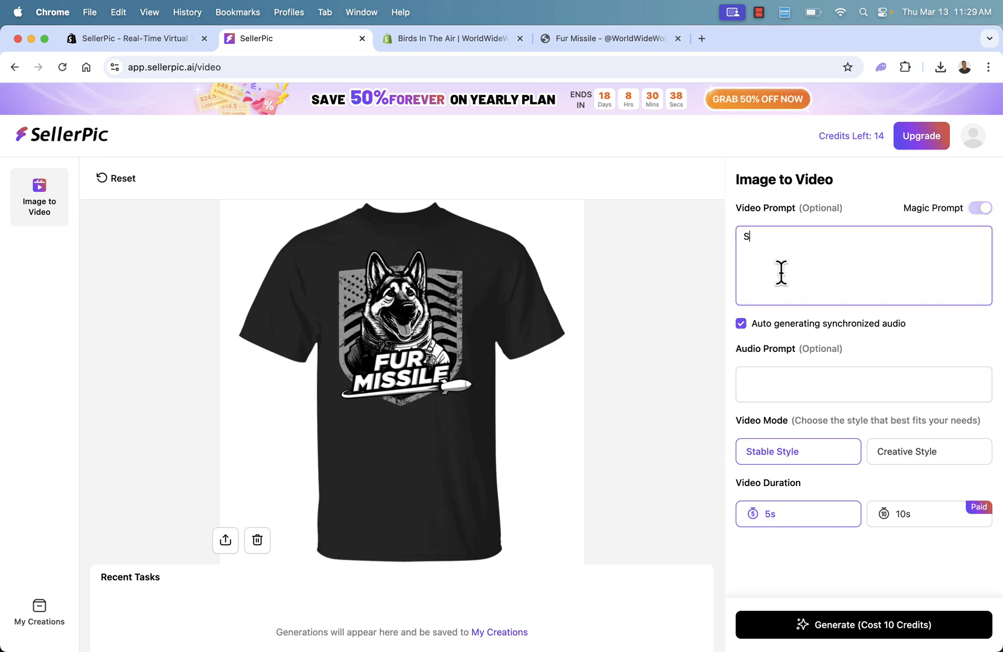
pyautogui.write('howcasing the t-s')
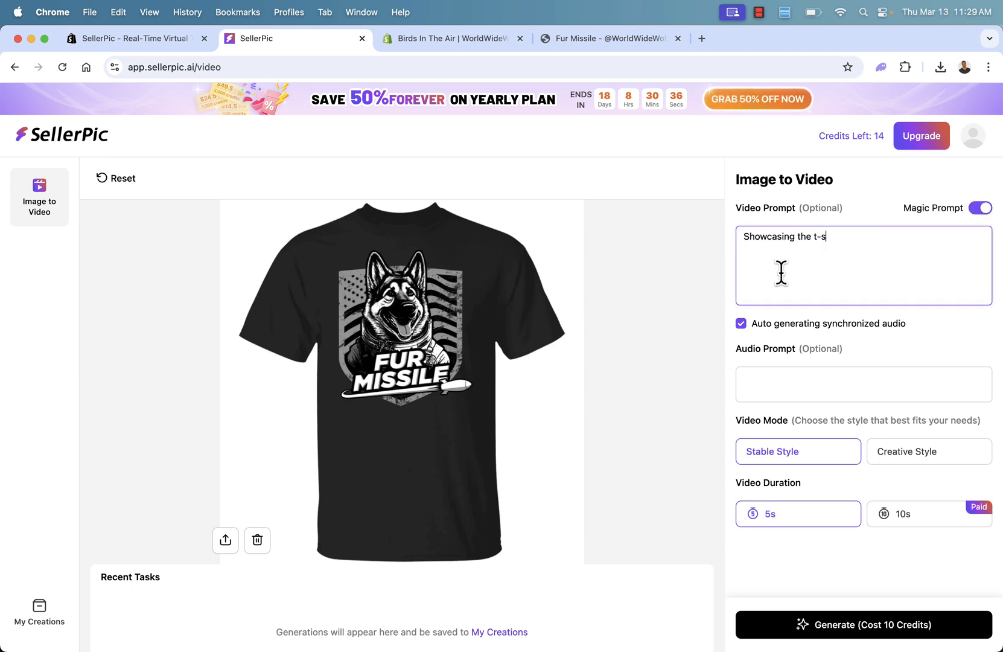
pyautogui.write('hirt')
pyautogui.click(824, 630)
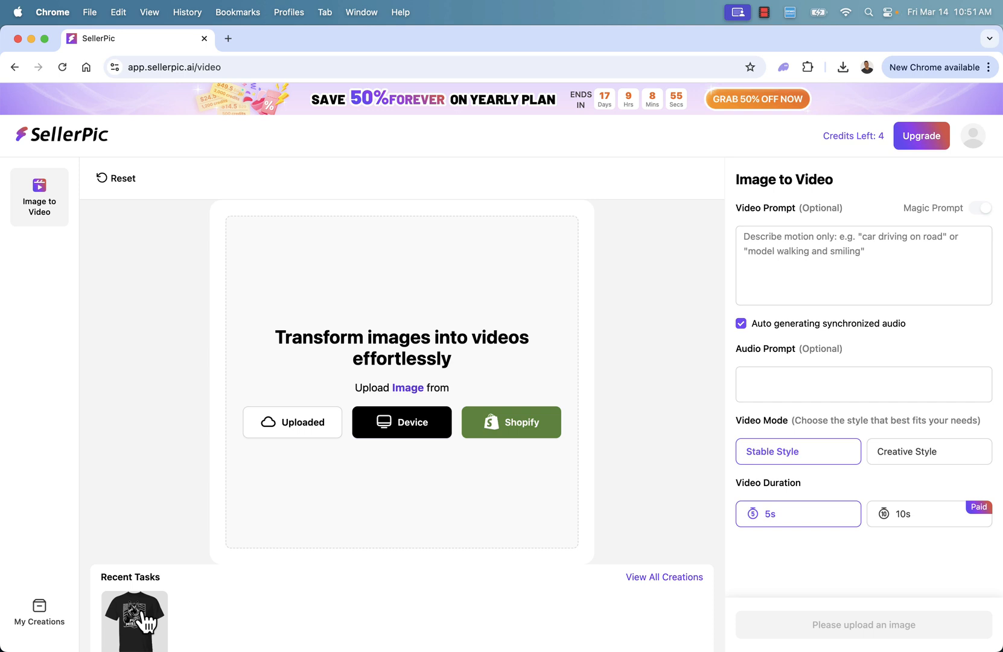
# Play the generated T-shirt video from the recent tasks and download it.
pyautogui.click(143, 616)
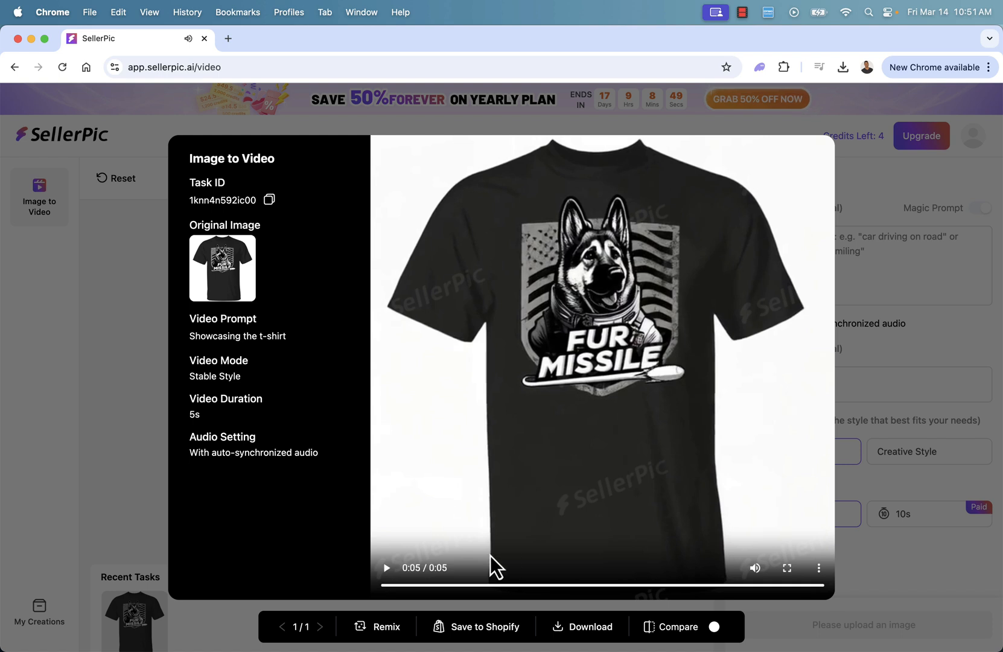
pyautogui.click(389, 569)
pyautogui.click(598, 635)
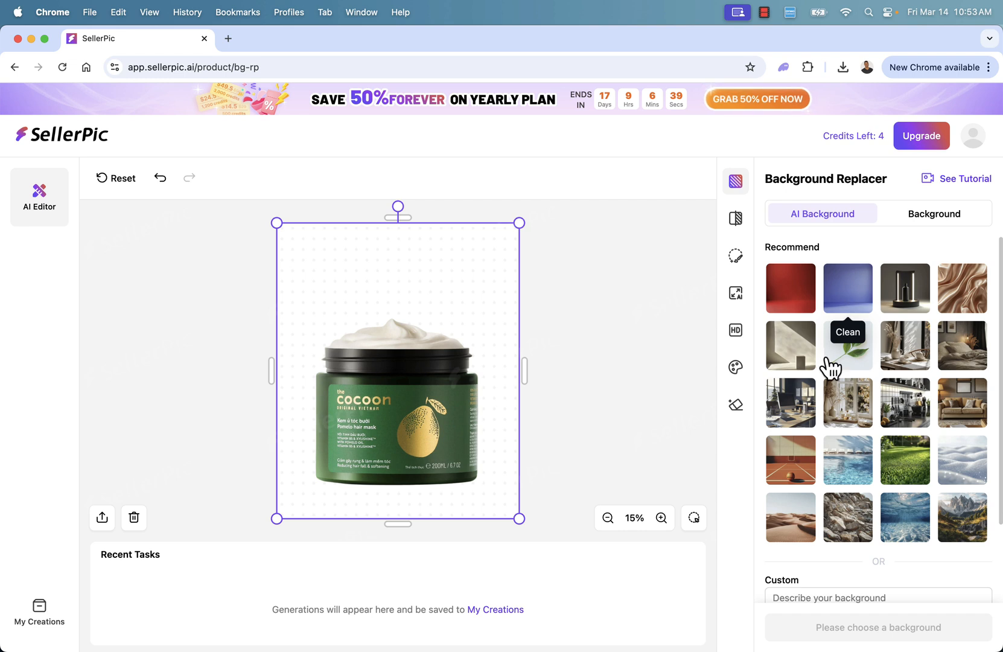
# Try recommended AI backgrounds for the cocoon hair mask jar, including Leaf, Lawn, Rock, Desert and Studio, and select the blue Clean background.
pyautogui.click(803, 344)
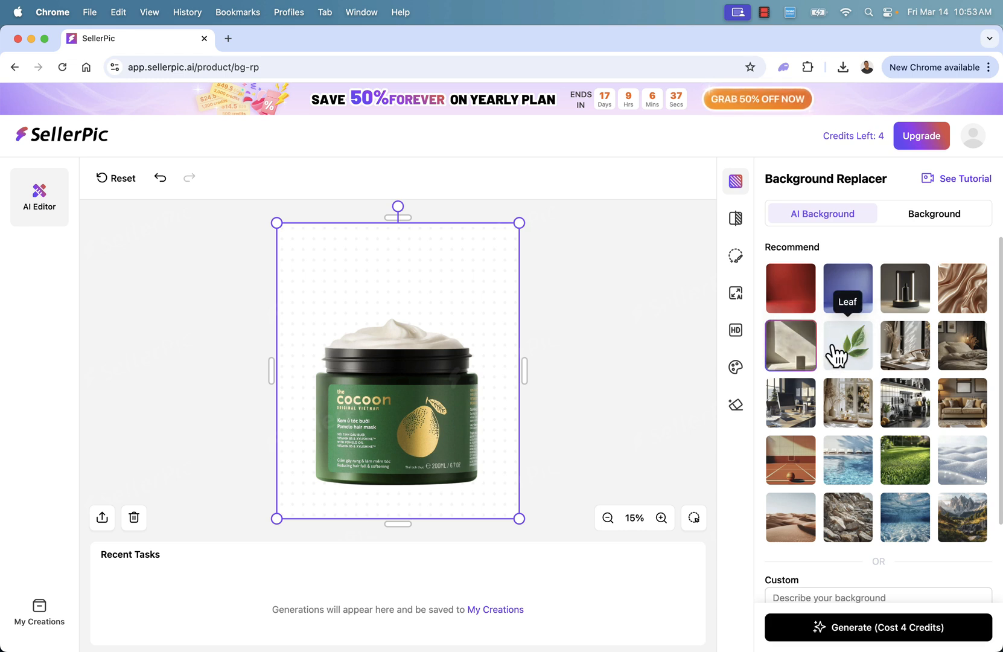
pyautogui.click(860, 355)
pyautogui.click(894, 467)
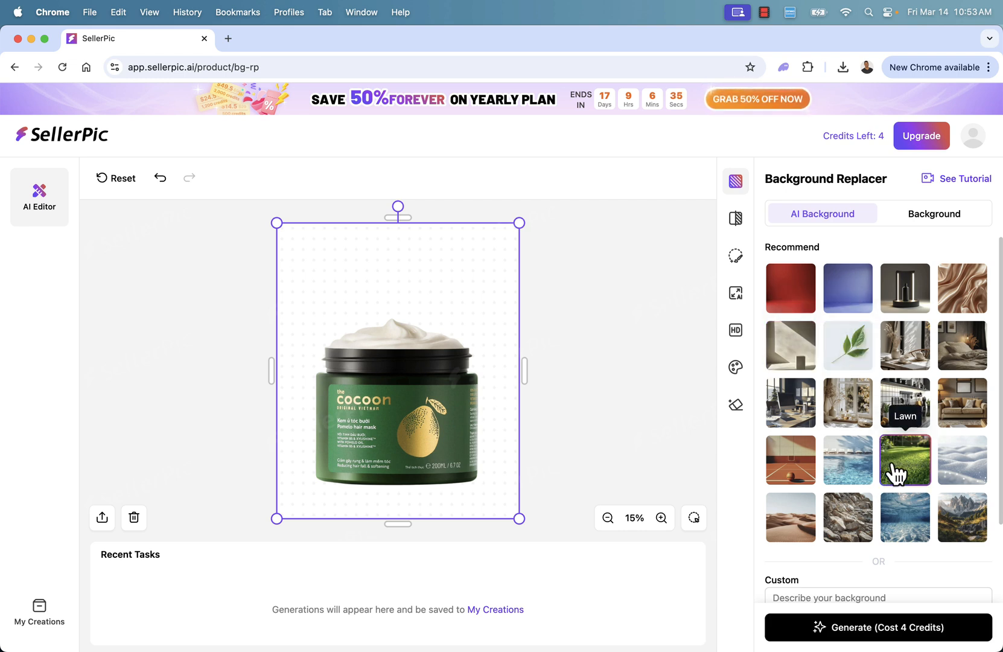
pyautogui.scroll(-1, 895, 473)
pyautogui.click(851, 478)
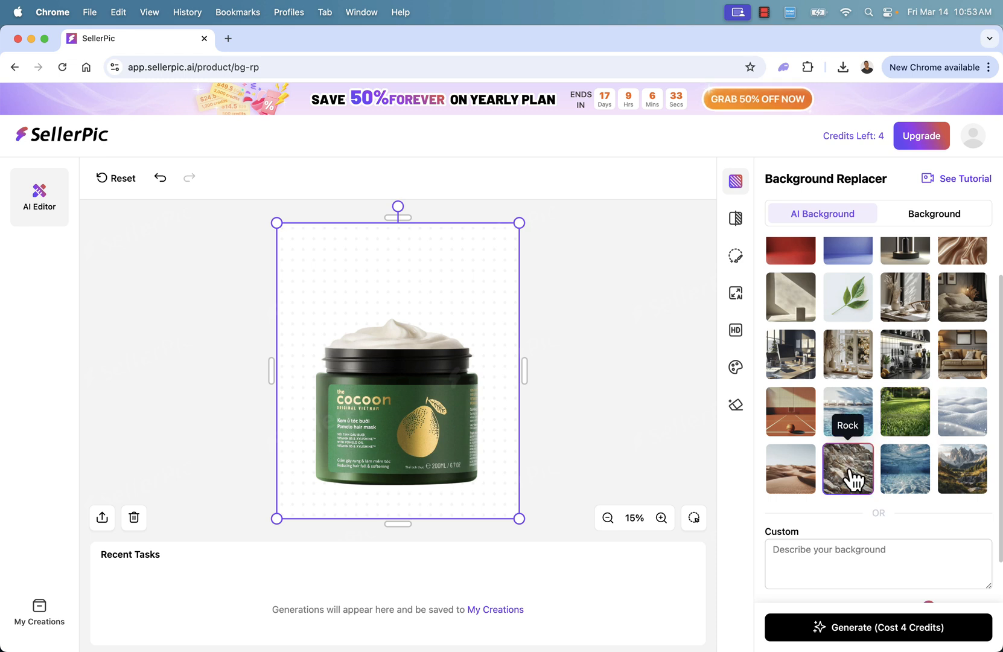
pyautogui.scroll(1, 848, 473)
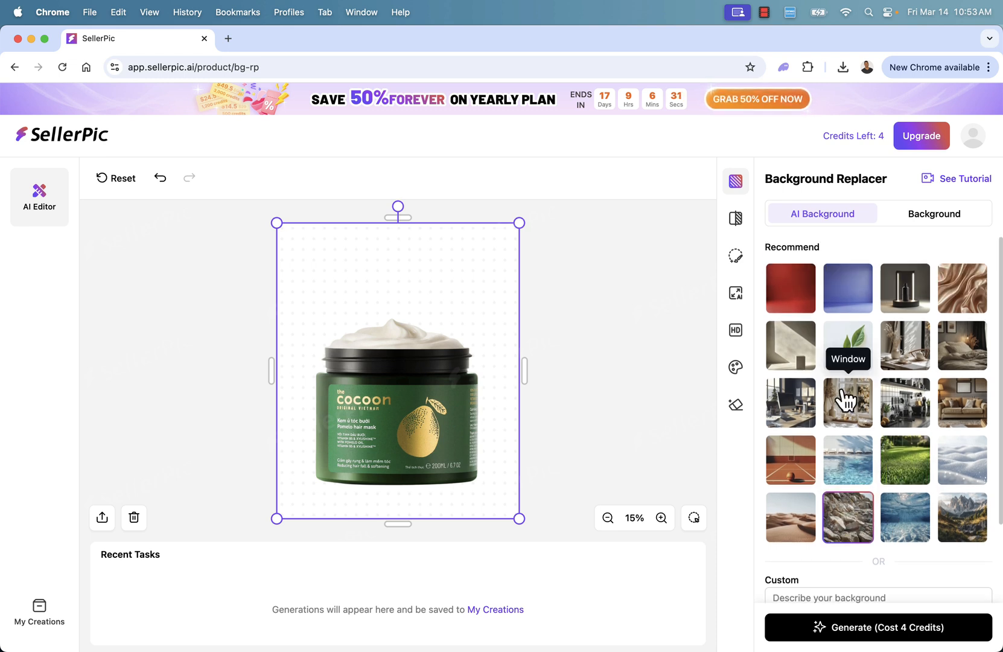
pyautogui.click(798, 526)
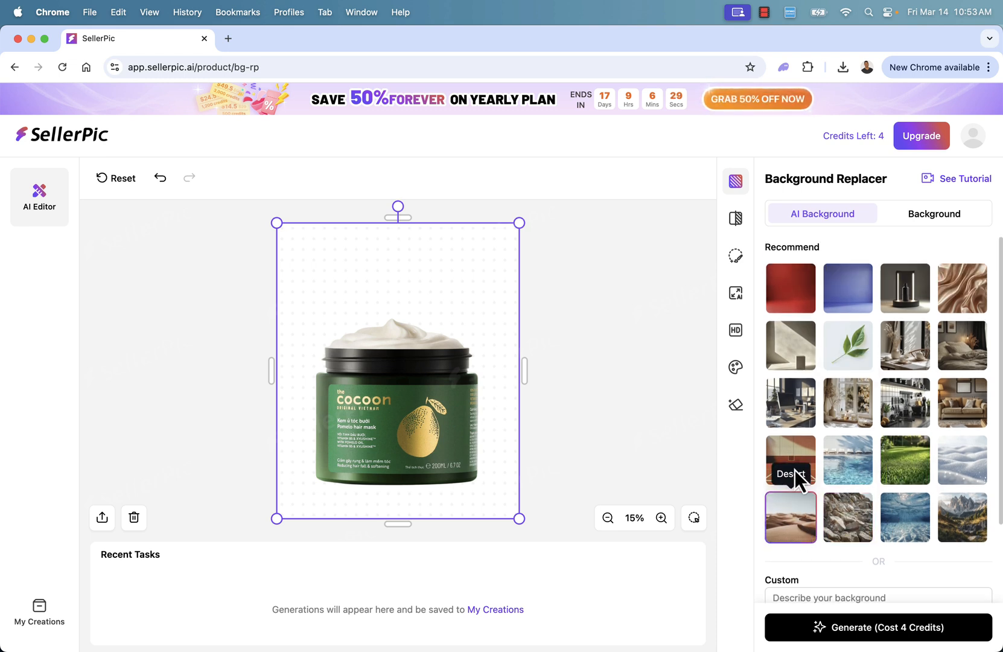
pyautogui.click(803, 284)
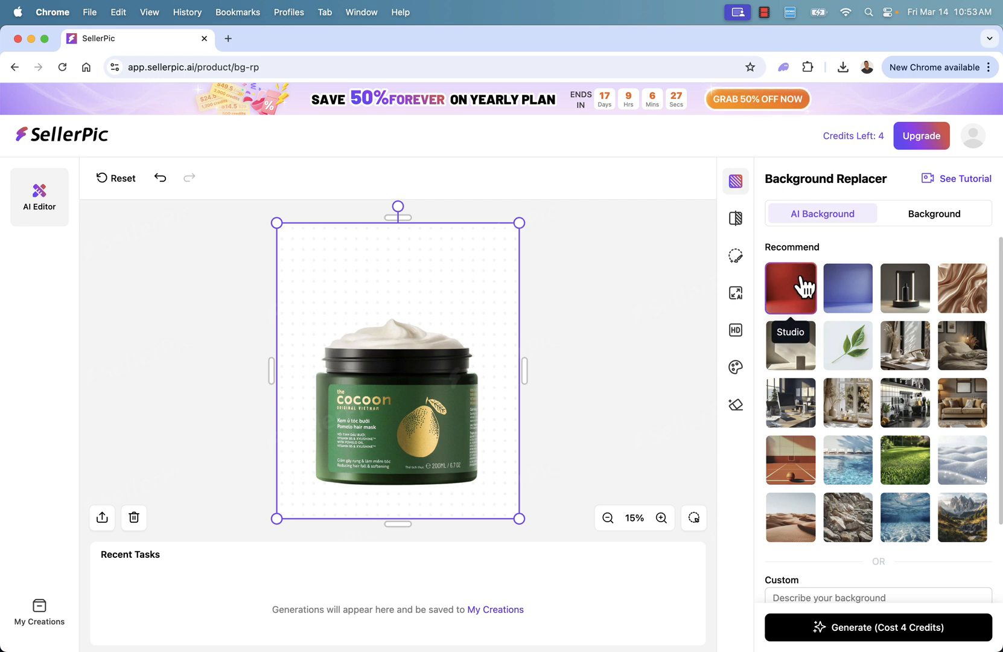
pyautogui.click(853, 296)
pyautogui.scroll(-1, 808, 593)
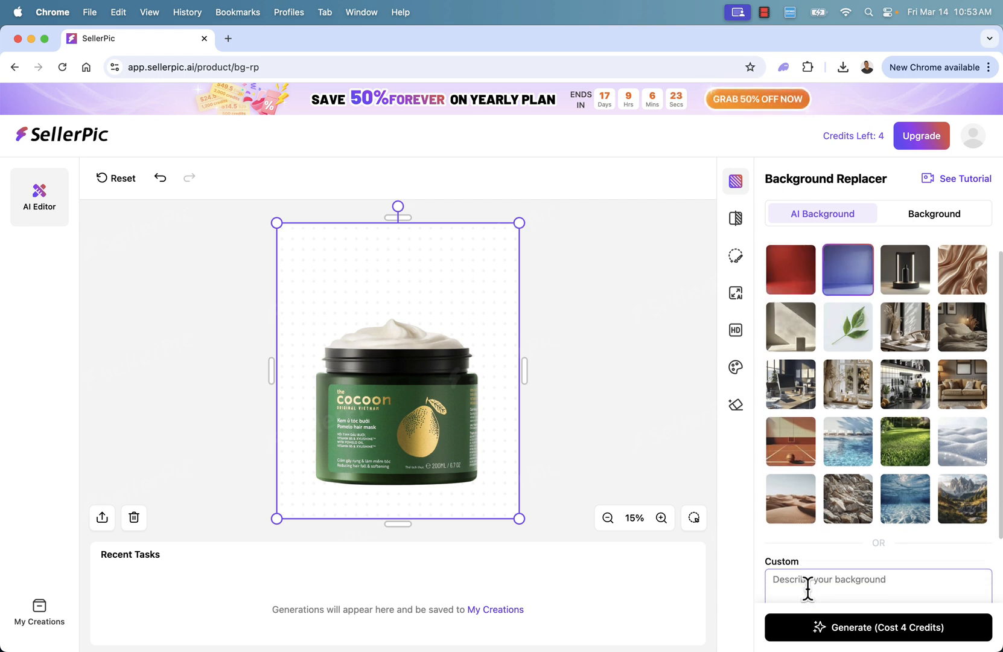
# Generate the cocoon hair mask jar images with the selected blue background, leaving the custom description empty.
pyautogui.scroll(-3, 808, 589)
pyautogui.scroll(-1, 820, 520)
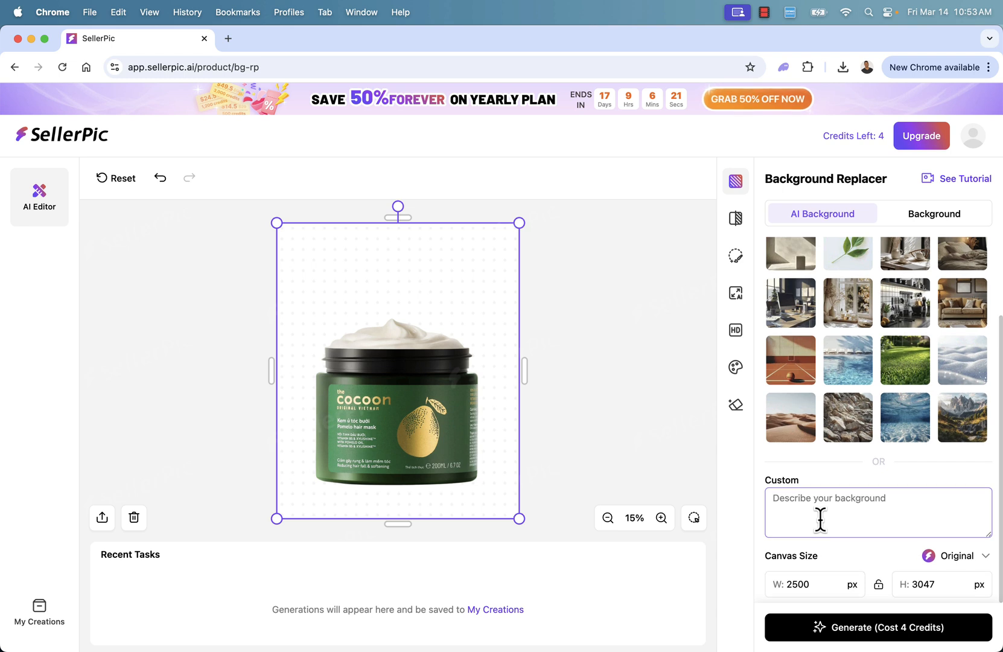
pyautogui.scroll(3, 813, 588)
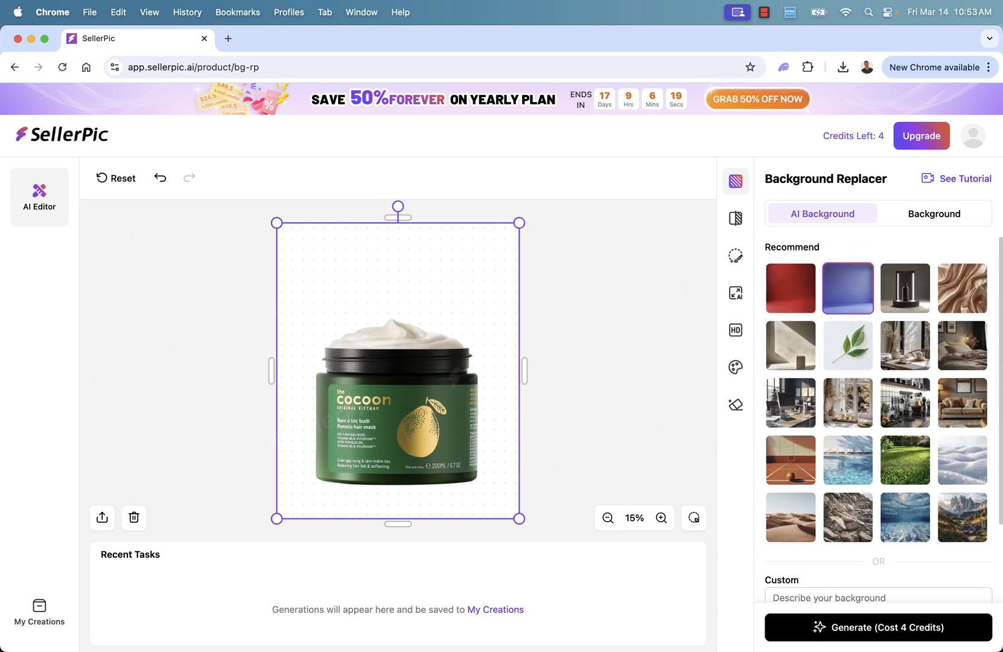
pyautogui.click(850, 625)
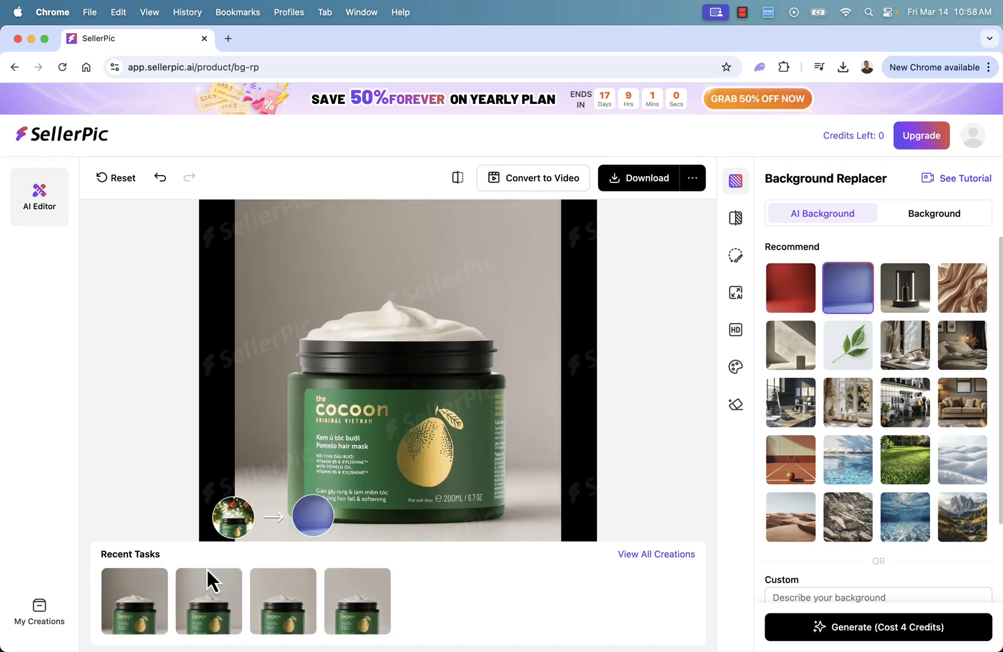
# Open the first generated jar image, browse the other variants, return to the first and show its download format options.
pyautogui.click(126, 601)
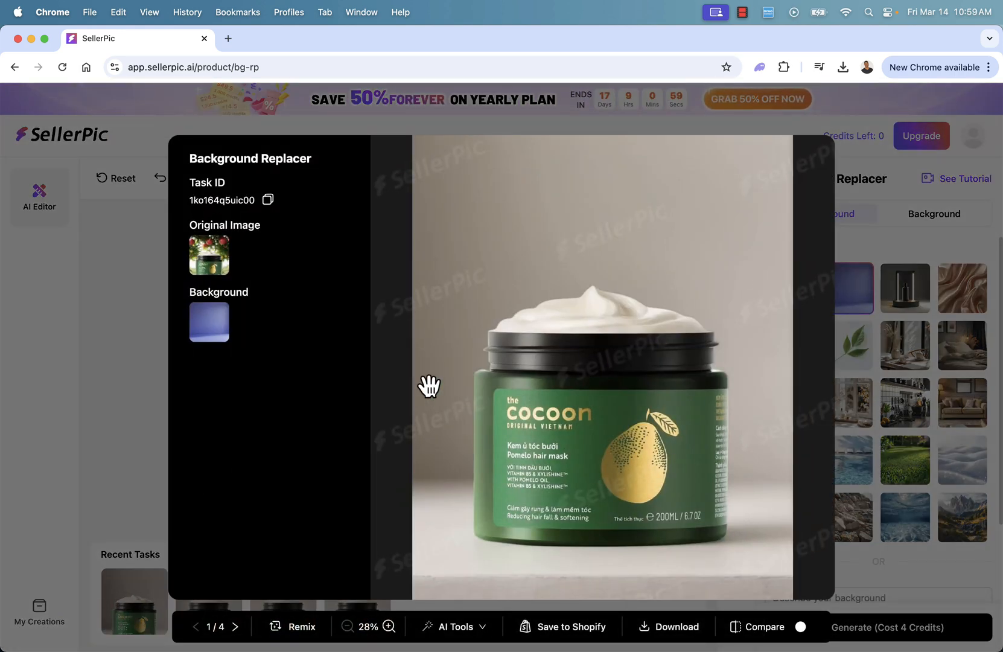
pyautogui.press('Right')
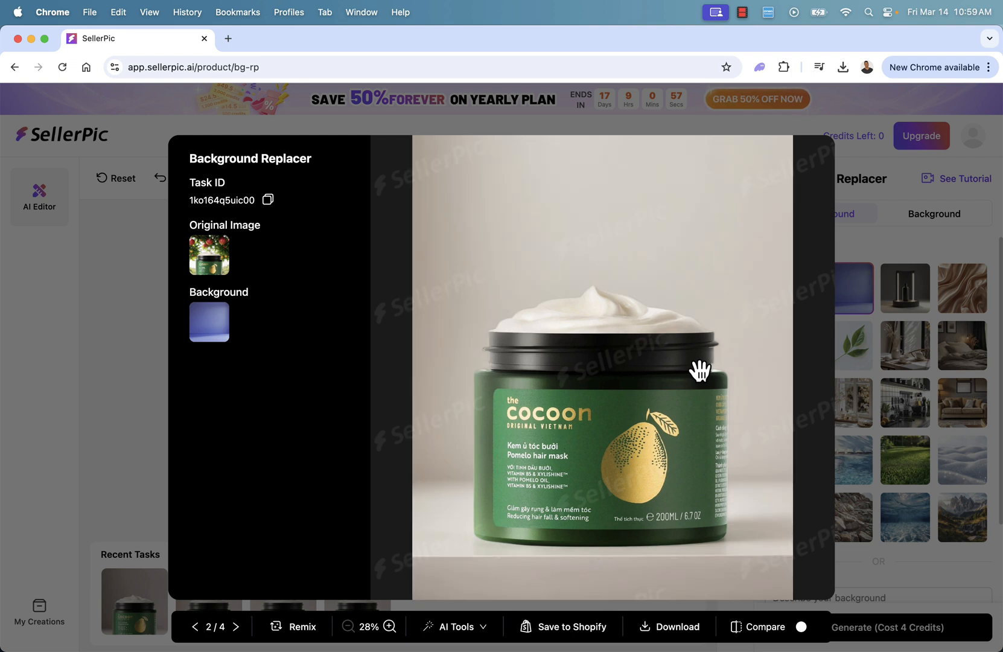
pyautogui.press('Right')
pyautogui.press('Right')
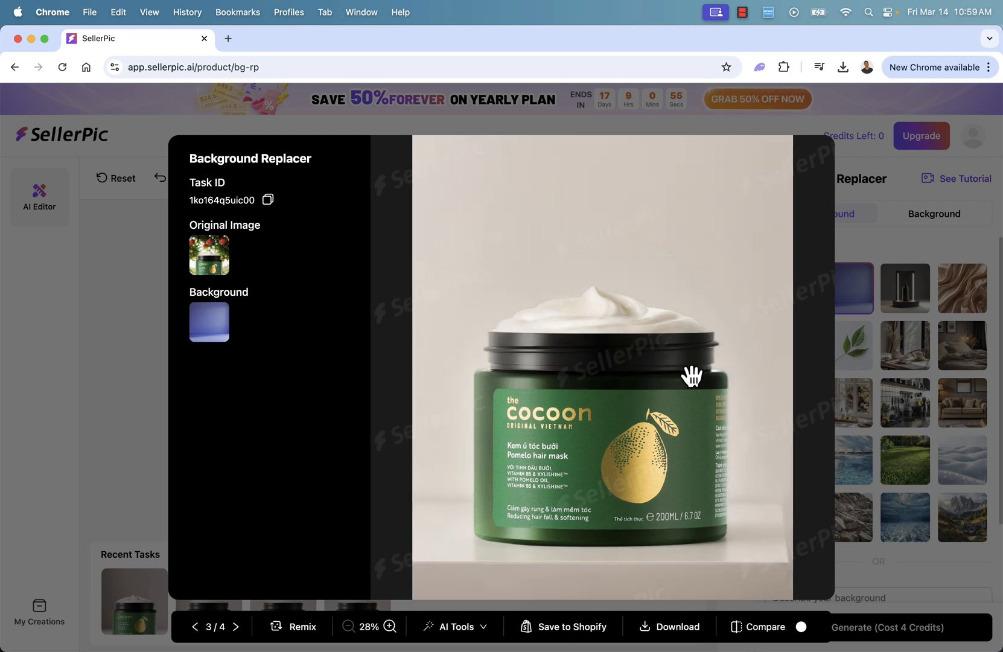
pyautogui.click(195, 628)
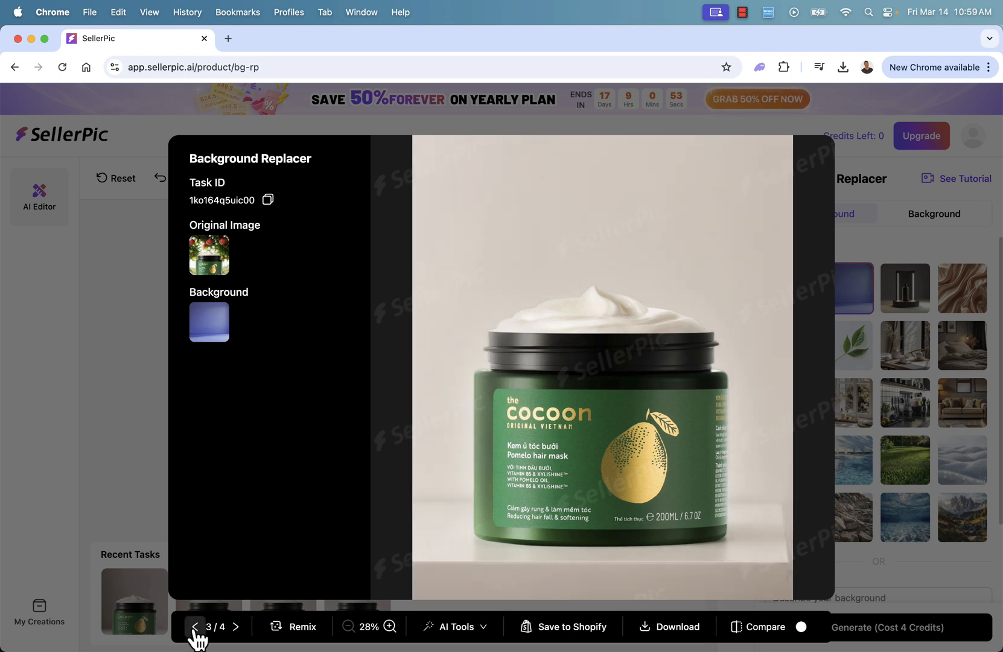
pyautogui.click(195, 628)
pyautogui.click(195, 628)
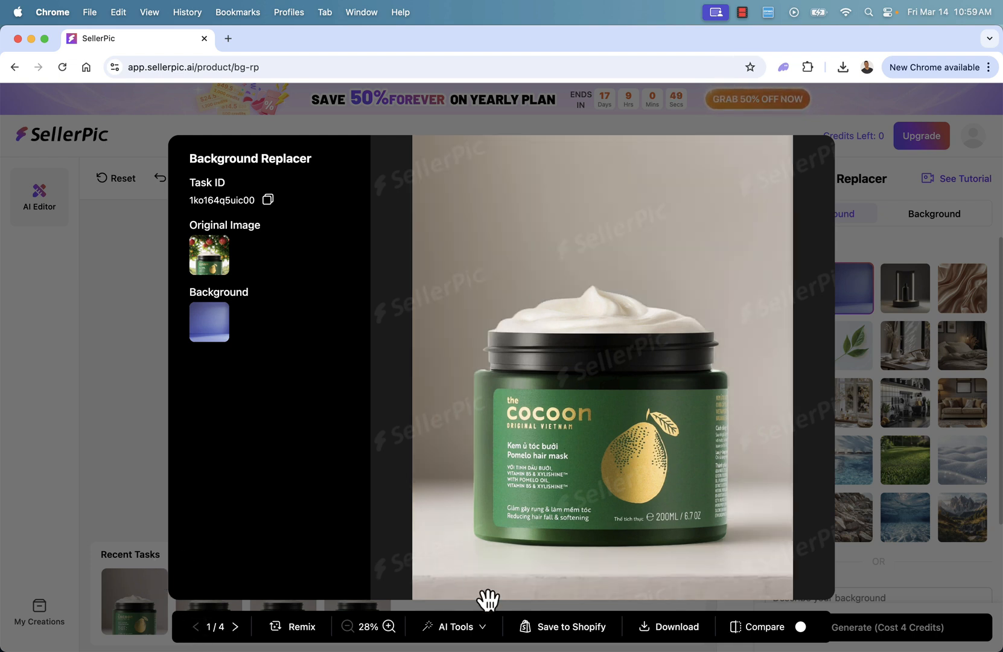
pyautogui.click(658, 634)
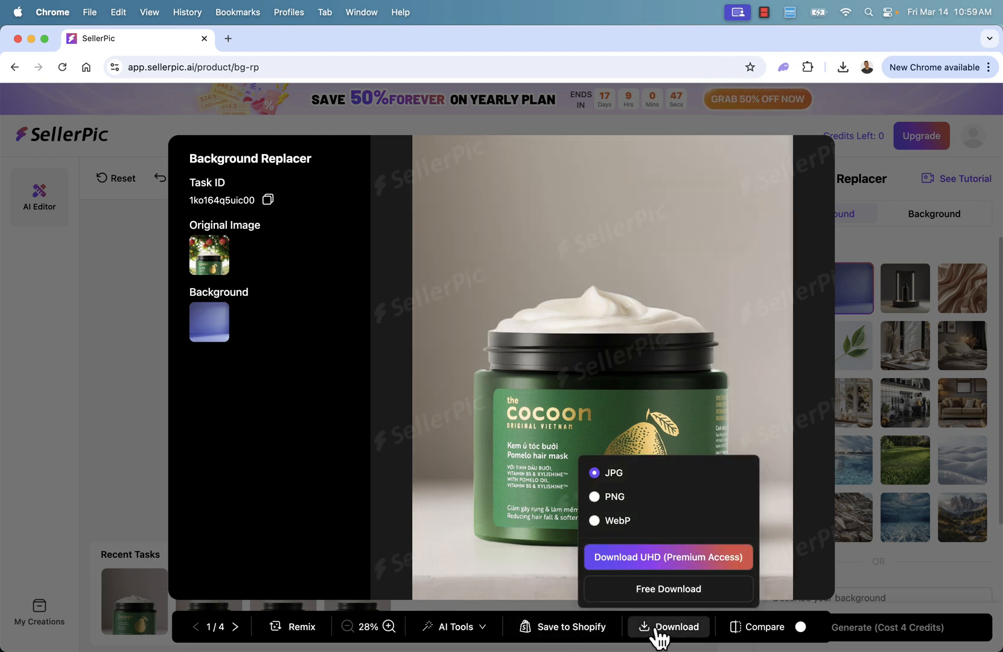